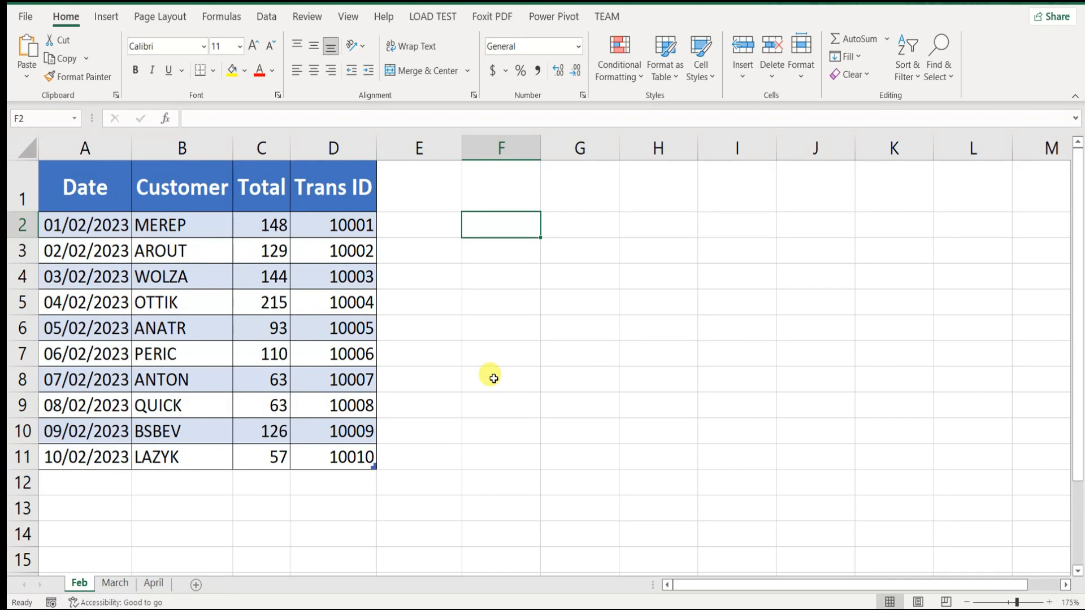
- Look through the transaction tables on the Feb, March and April sheets
{"action": "left_click", "coordinate": [113, 583]}
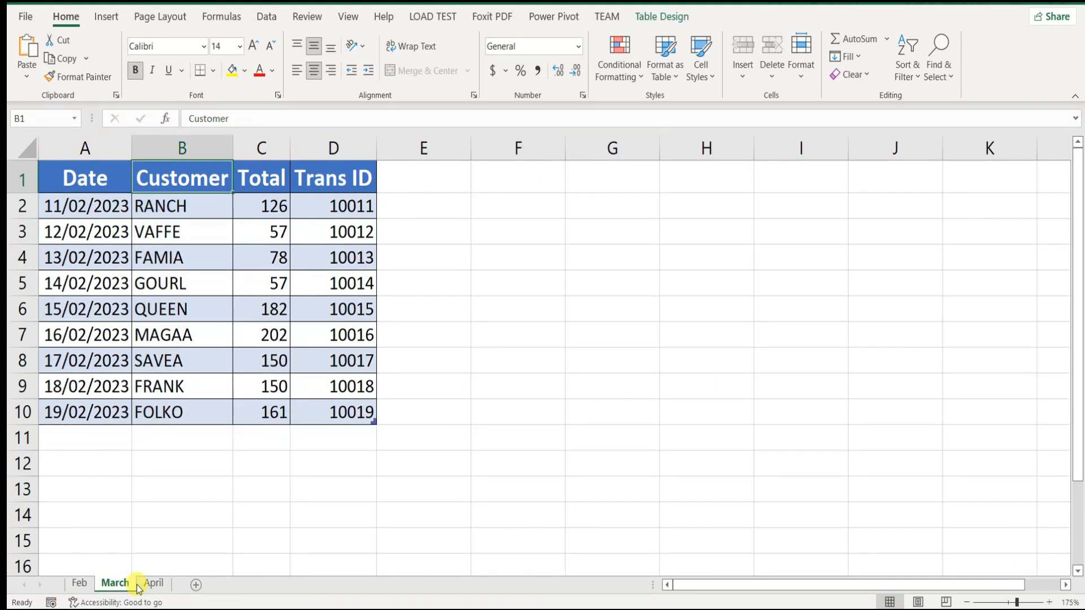
{"action": "left_click", "coordinate": [151, 584]}
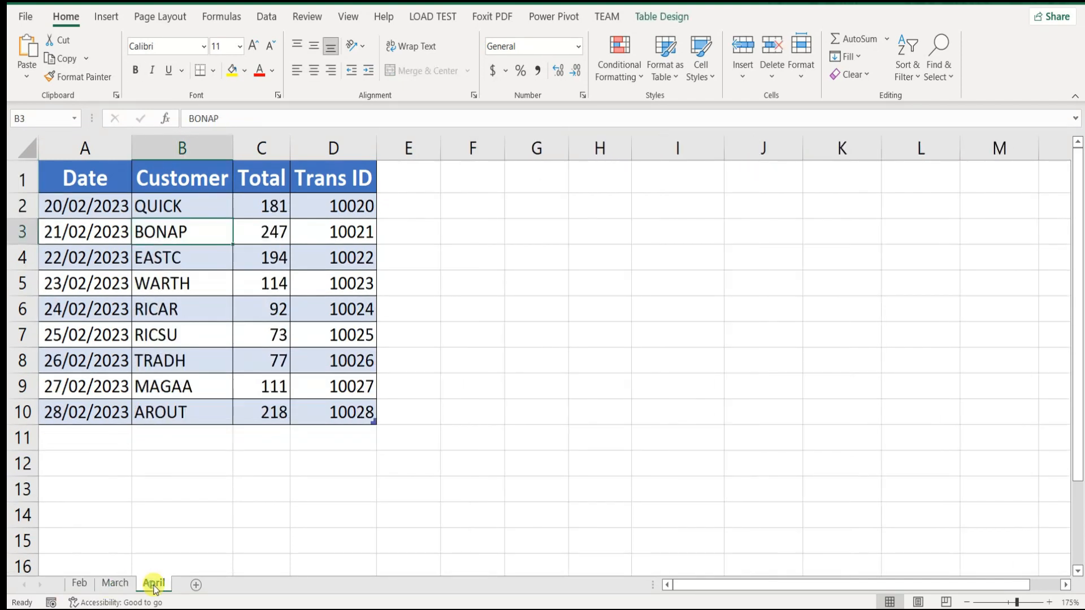
{"action": "left_click", "coordinate": [83, 588]}
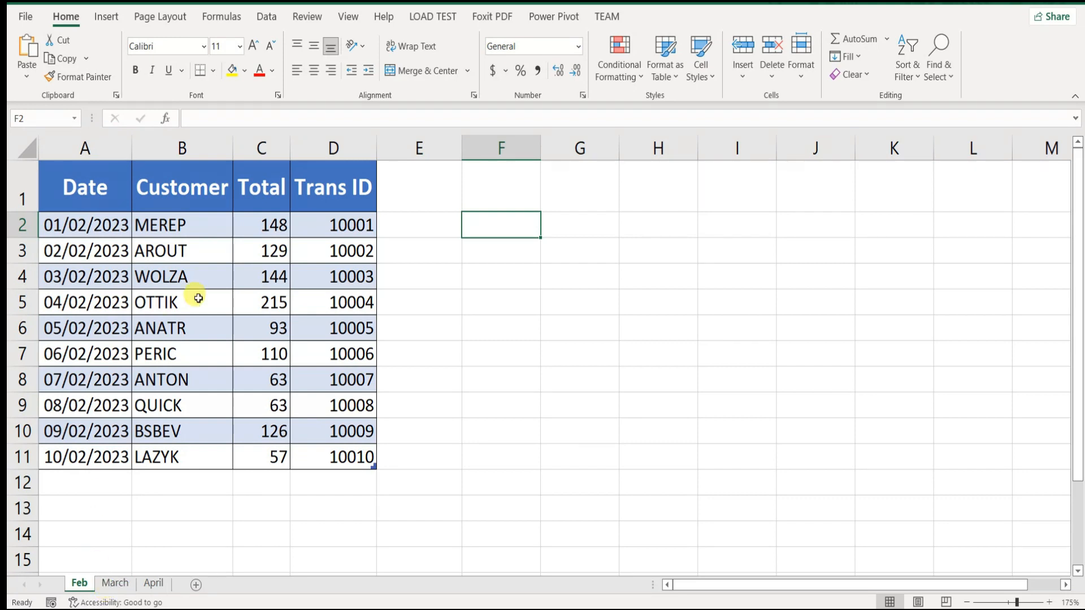
- Check the name given to the Excel table on each of the Feb, March and April sheets
{"action": "left_click", "coordinate": [106, 185]}
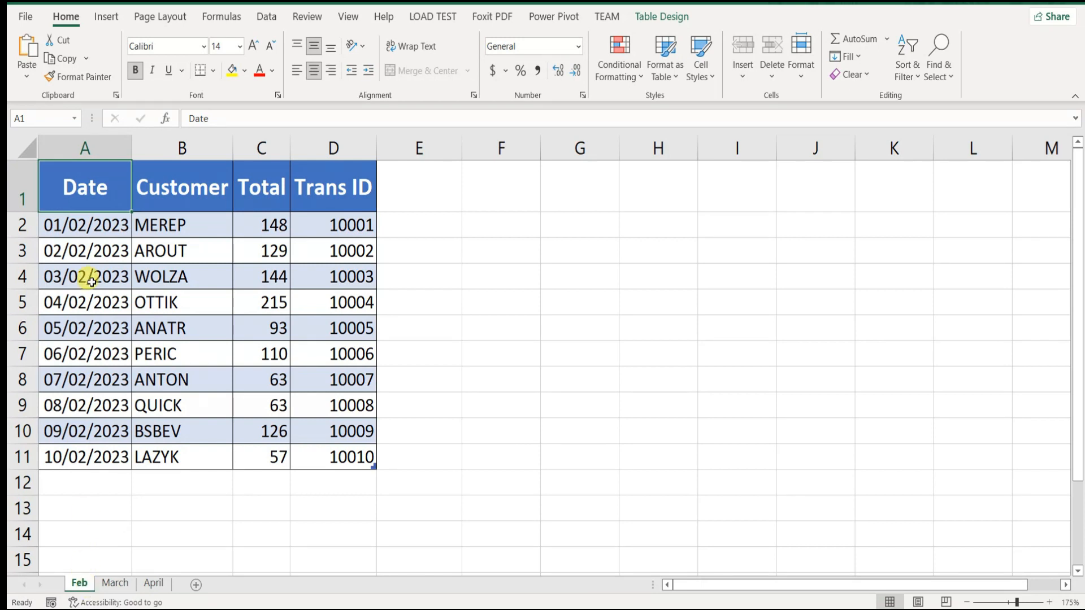
{"action": "left_click_drag", "start_coordinate": [93, 197], "coordinate": [334, 460]}
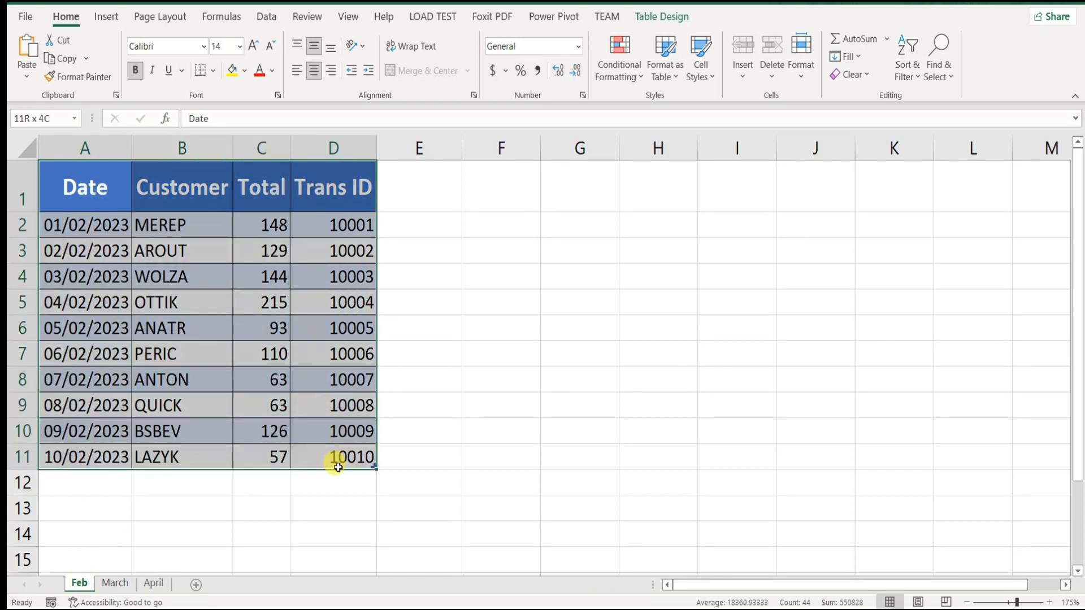
{"action": "left_click", "coordinate": [107, 17]}
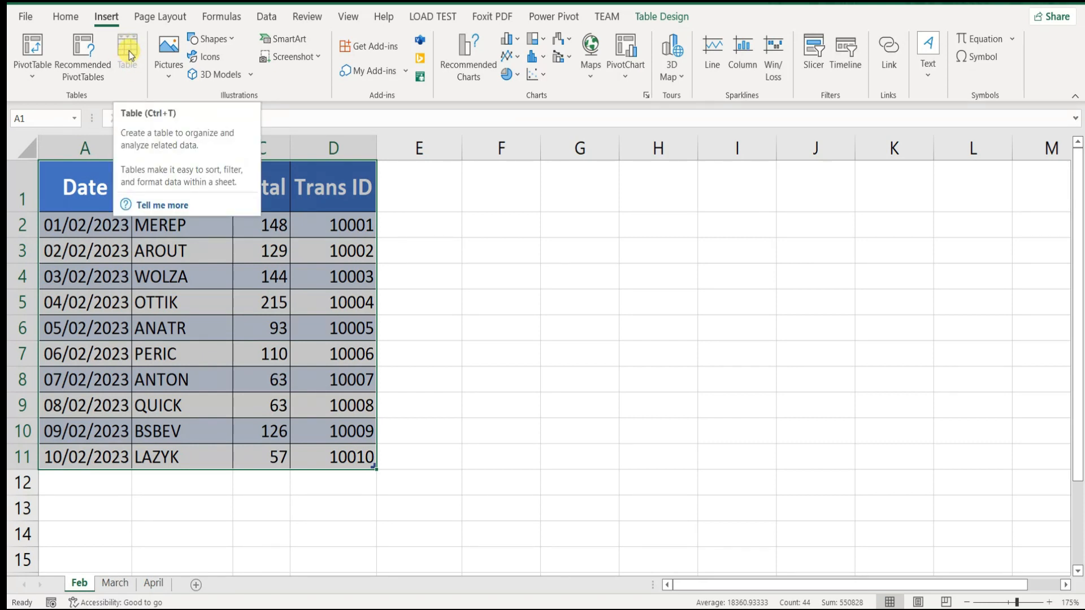
{"action": "left_click", "coordinate": [674, 17]}
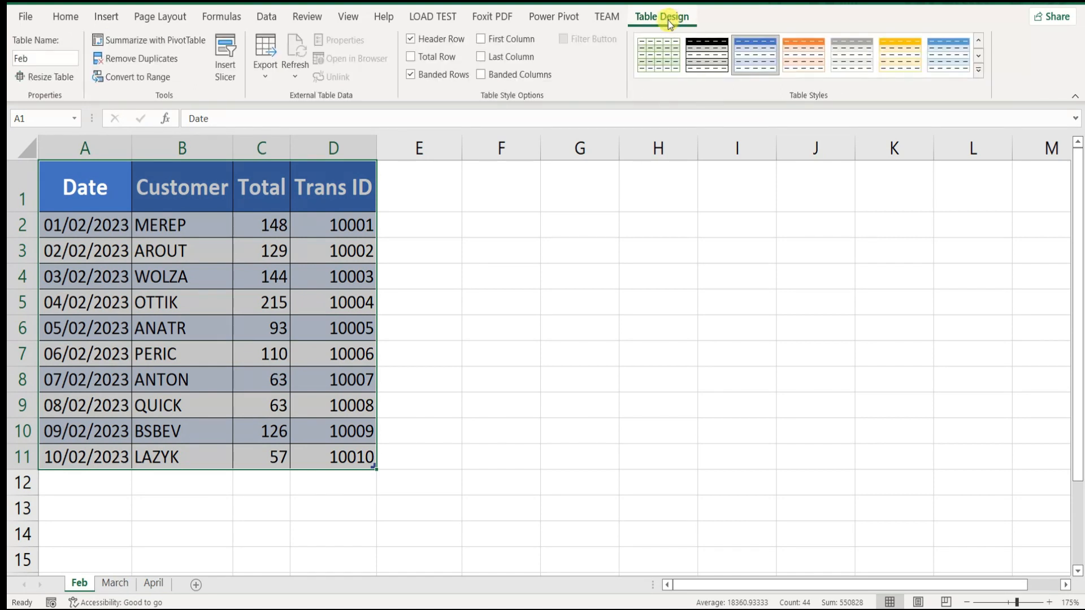
{"action": "left_click", "coordinate": [21, 59]}
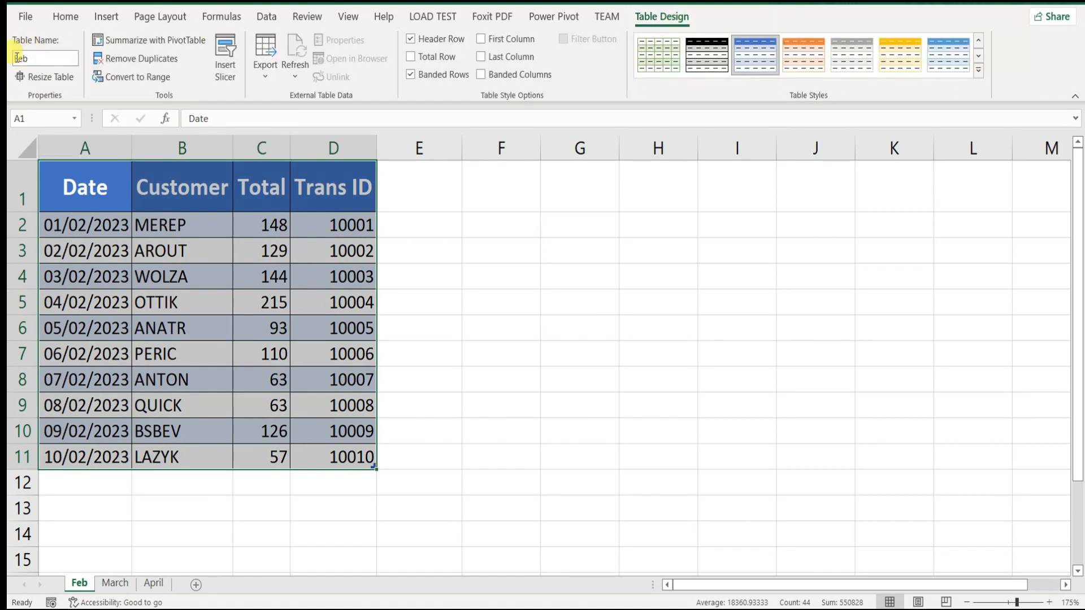
{"action": "left_click", "coordinate": [124, 588]}
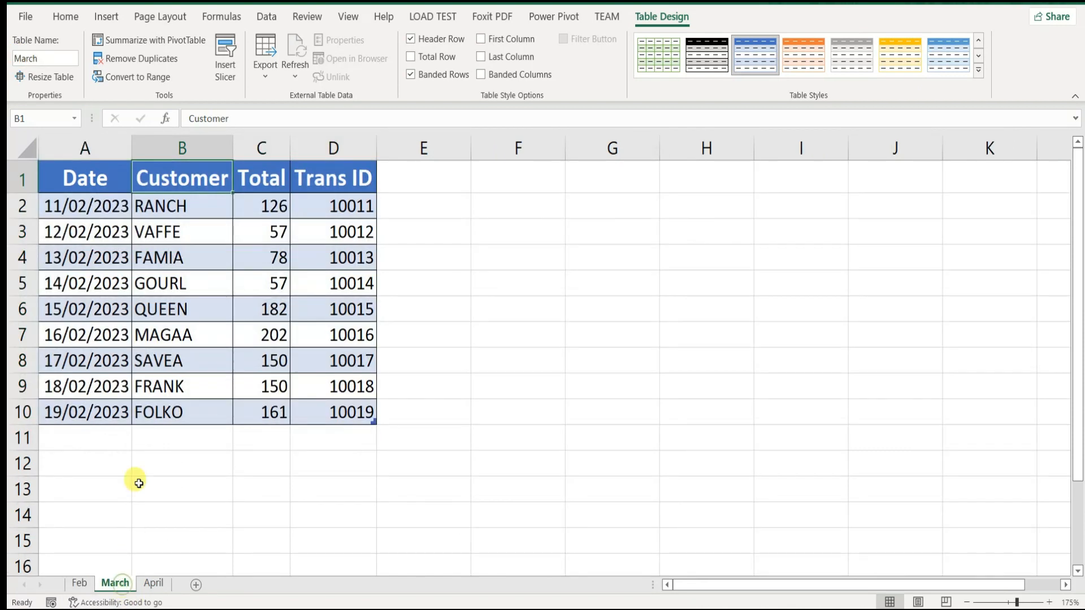
{"action": "left_click_drag", "start_coordinate": [82, 182], "coordinate": [334, 411]}
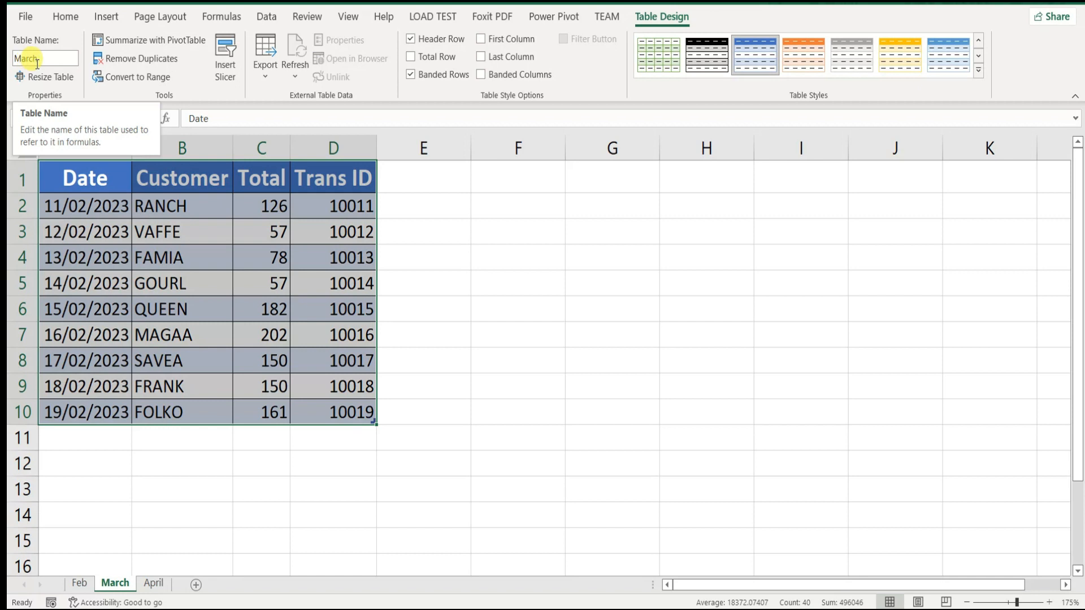
{"action": "left_click", "coordinate": [153, 583]}
{"action": "left_click_drag", "start_coordinate": [97, 183], "coordinate": [334, 409]}
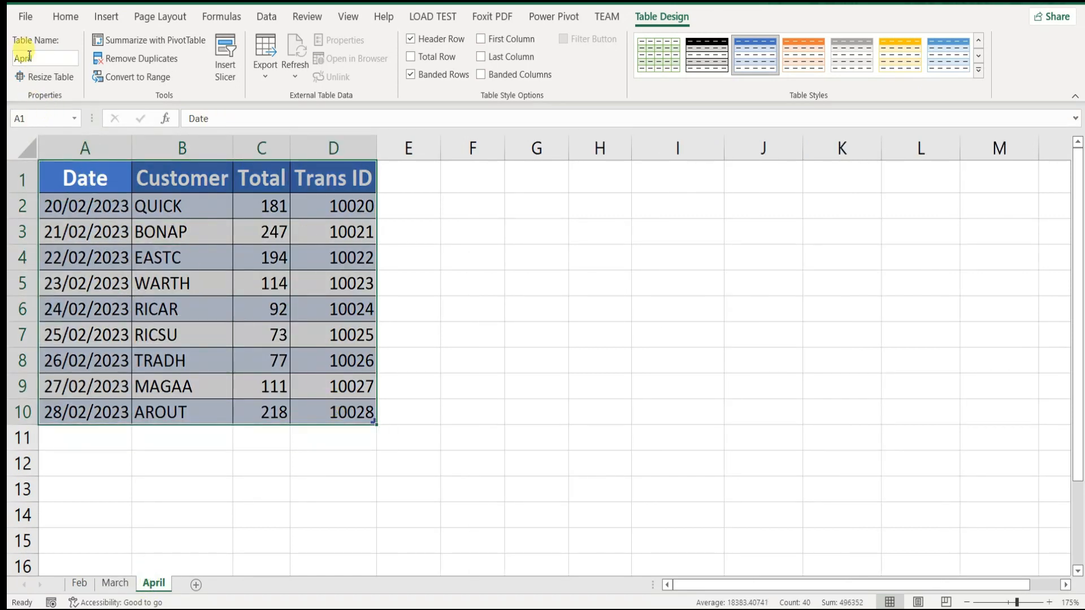
{"action": "left_click", "coordinate": [82, 584]}
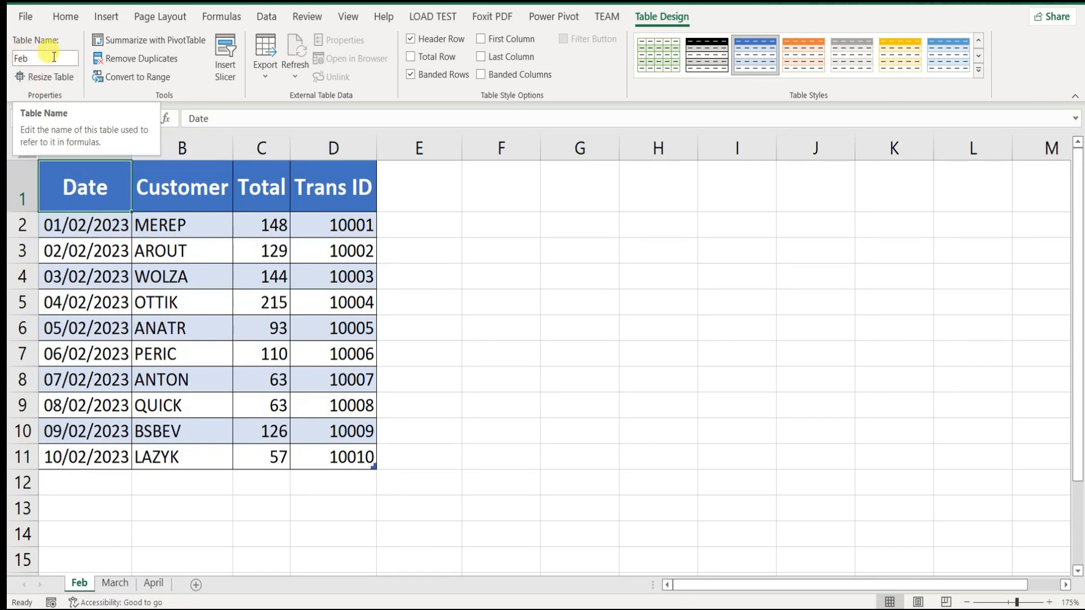
- Create a blank Power Query query in this workbook
{"action": "left_click", "coordinate": [265, 18]}
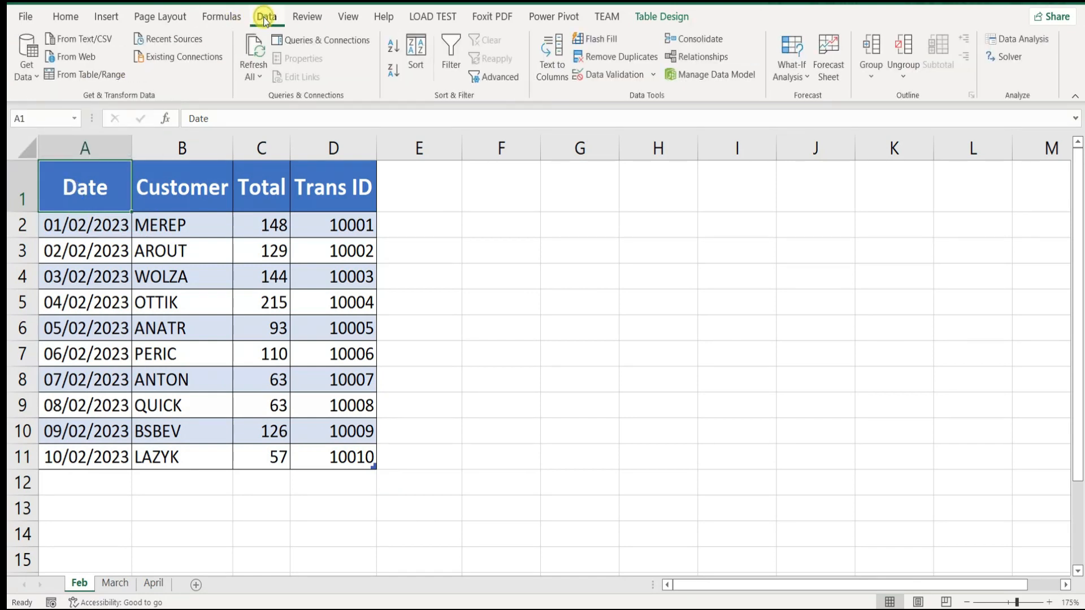
{"action": "left_click", "coordinate": [33, 76]}
{"action": "mouse_move", "coordinate": [69, 134]}
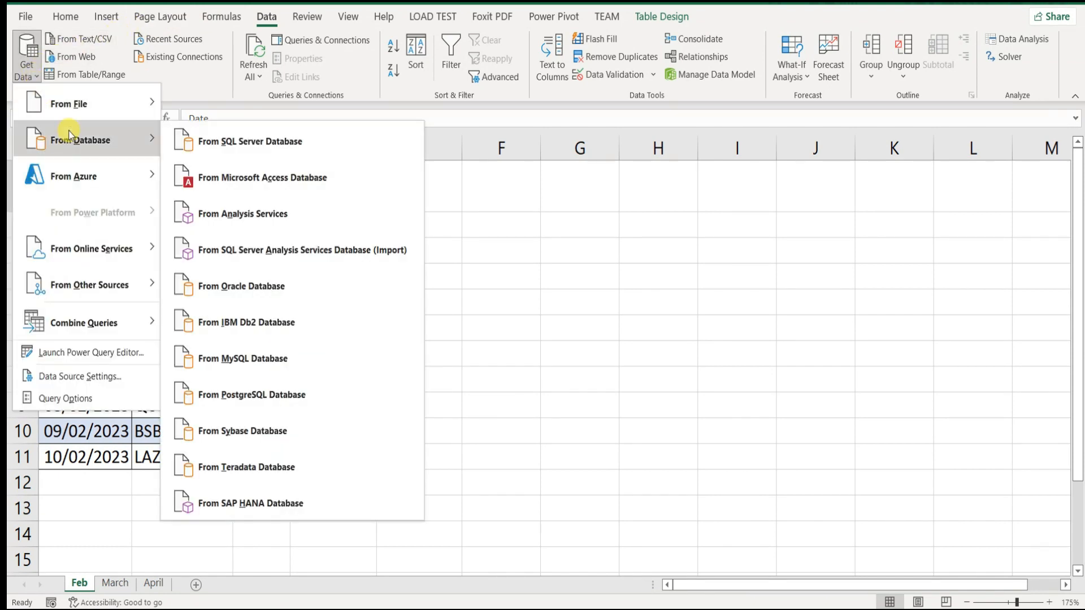
{"action": "mouse_move", "coordinate": [66, 108]}
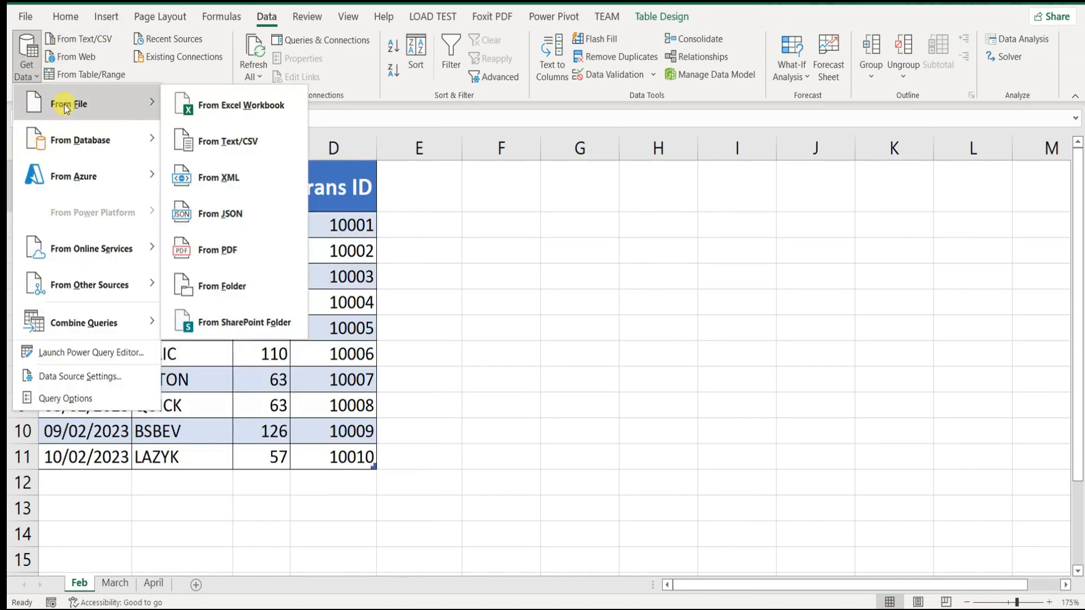
{"action": "mouse_move", "coordinate": [91, 289]}
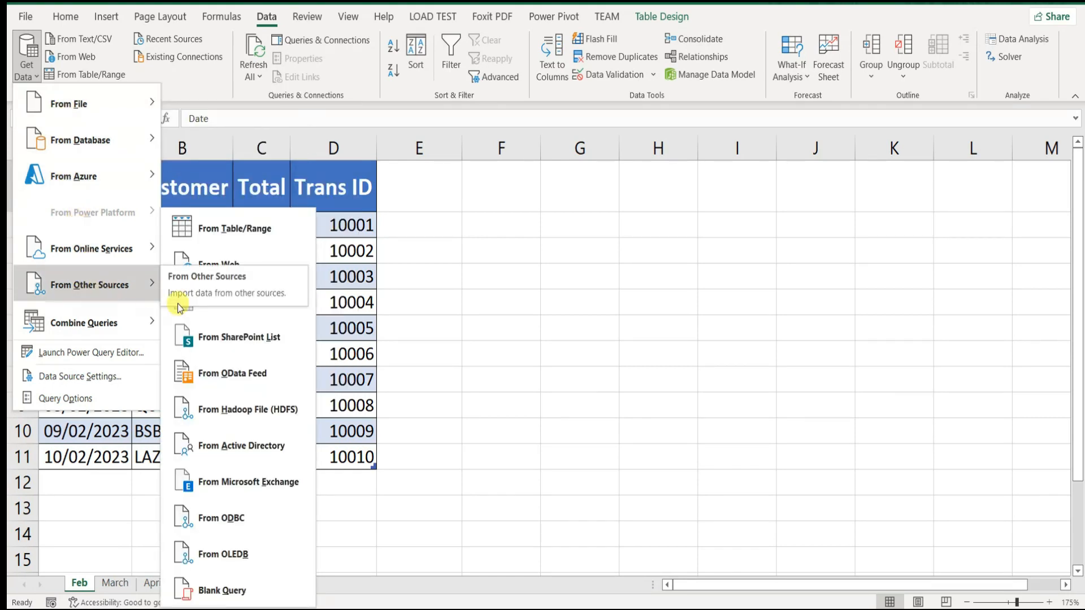
{"action": "left_click", "coordinate": [252, 594]}
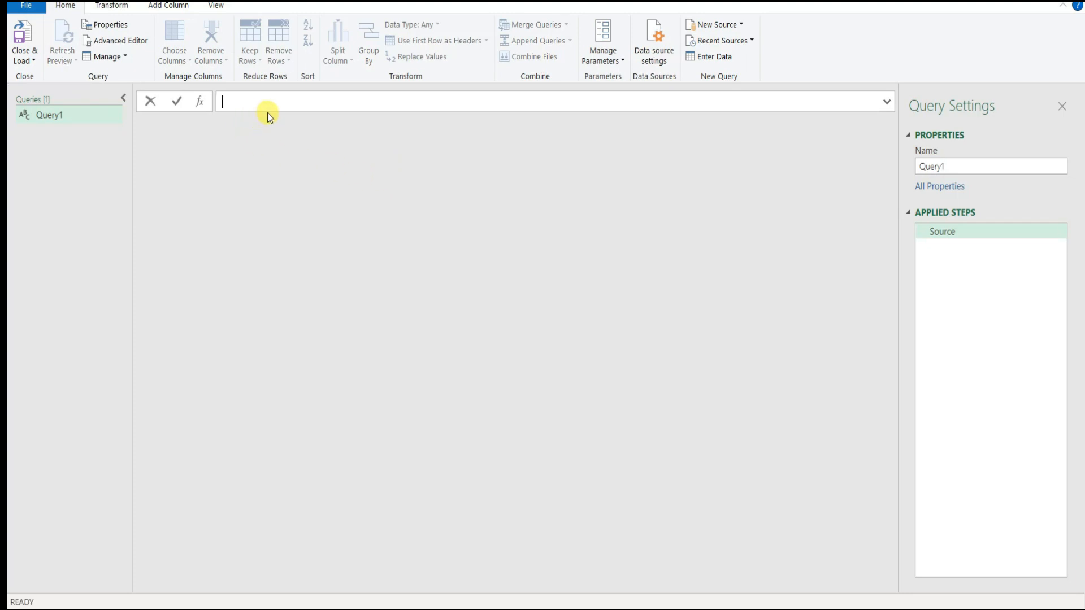
- Set the blank query's source formula to =Excel.CurrentWorkbook() to list all tables in the workbook
{"action": "type", "text": "=exc"}
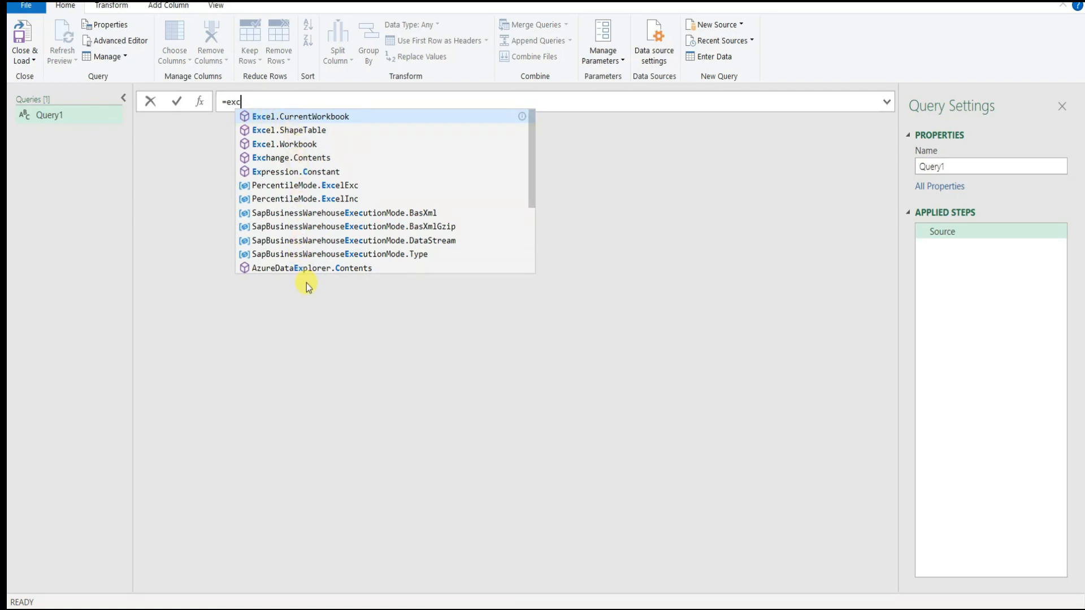
{"action": "left_click", "coordinate": [526, 172]}
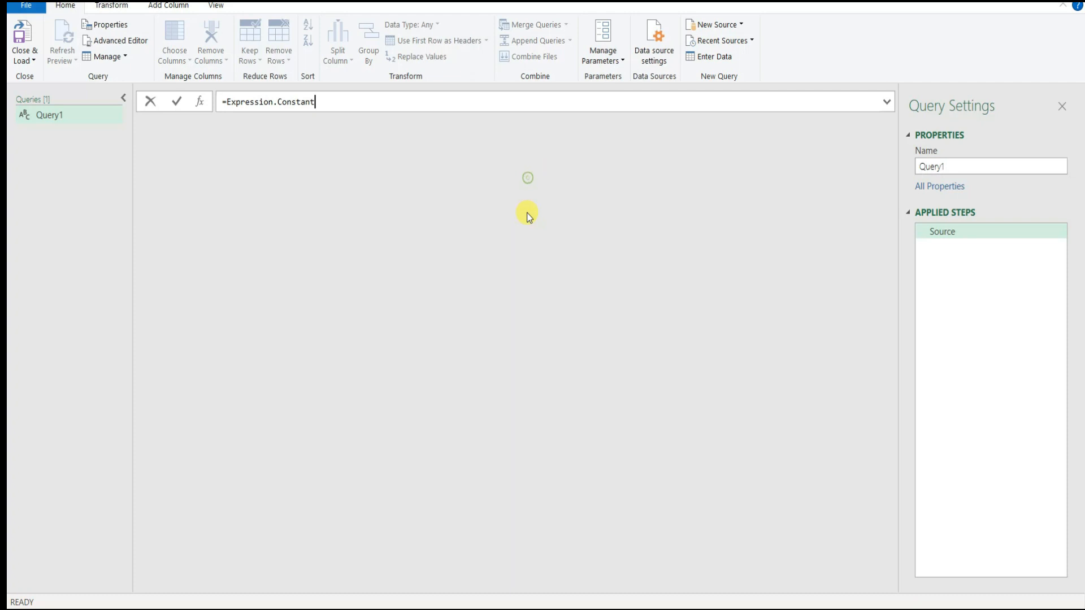
{"action": "left_click_drag", "start_coordinate": [339, 102], "coordinate": [226, 102]}
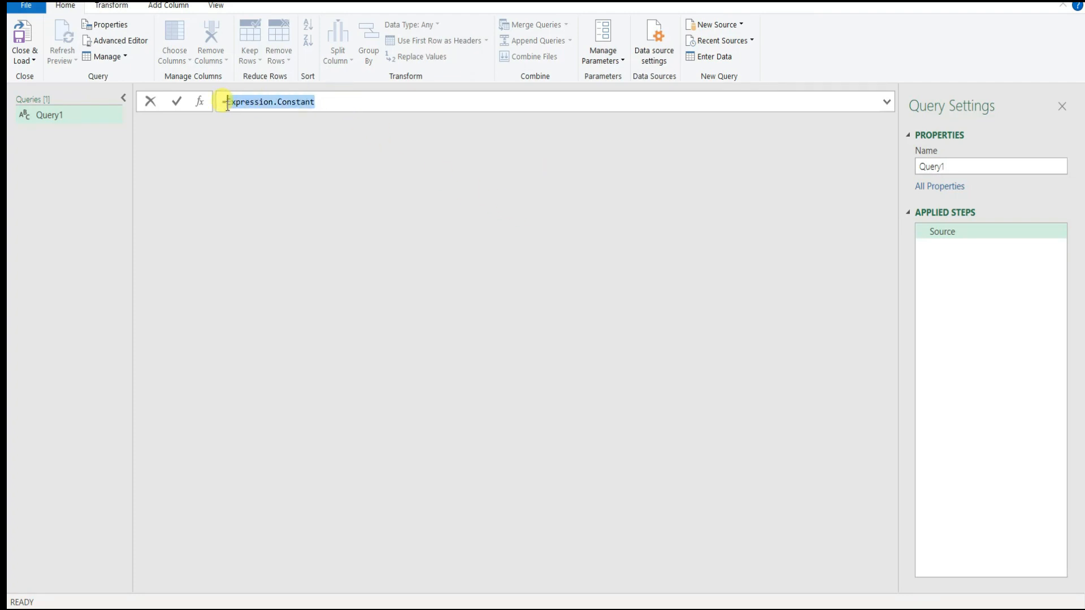
{"action": "type", "text": "exc"}
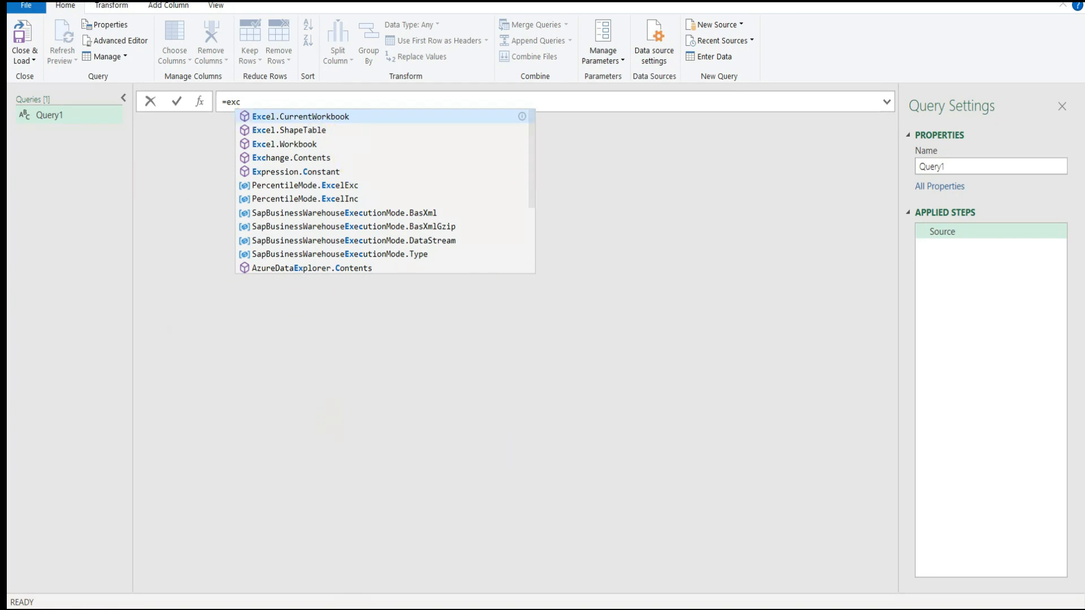
{"action": "mouse_move", "coordinate": [402, 557]}
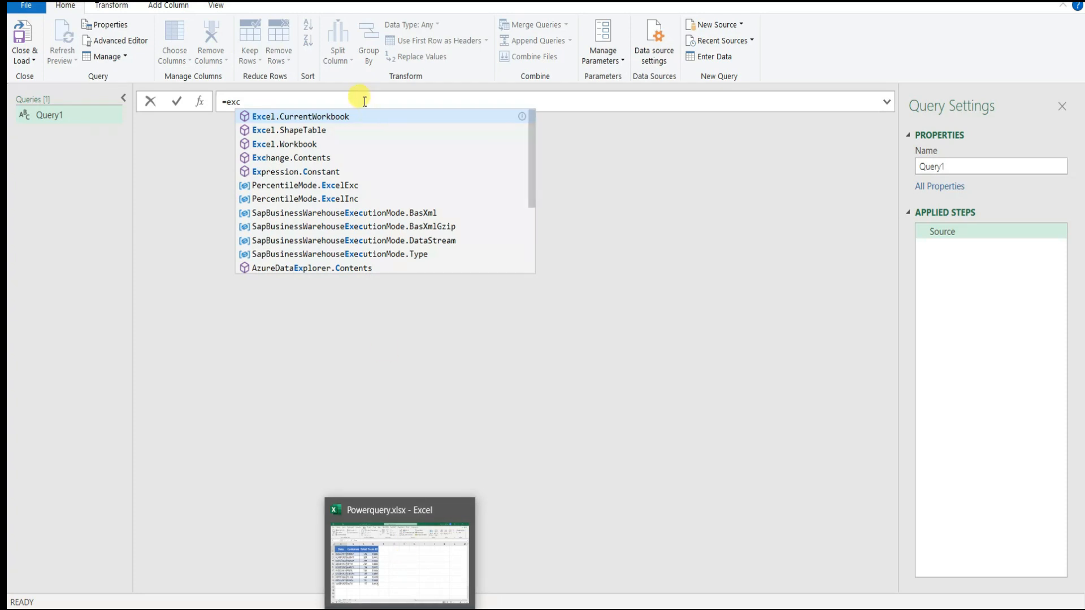
{"action": "left_click", "coordinate": [286, 117]}
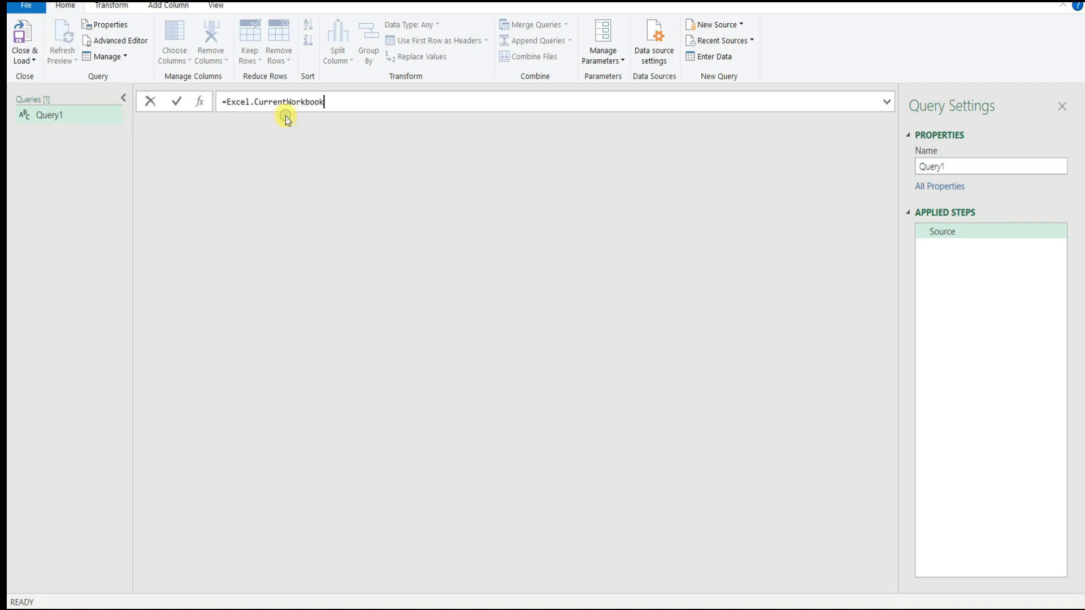
{"action": "type", "text": "()"}
{"action": "mouse_move", "coordinate": [285, 109]}
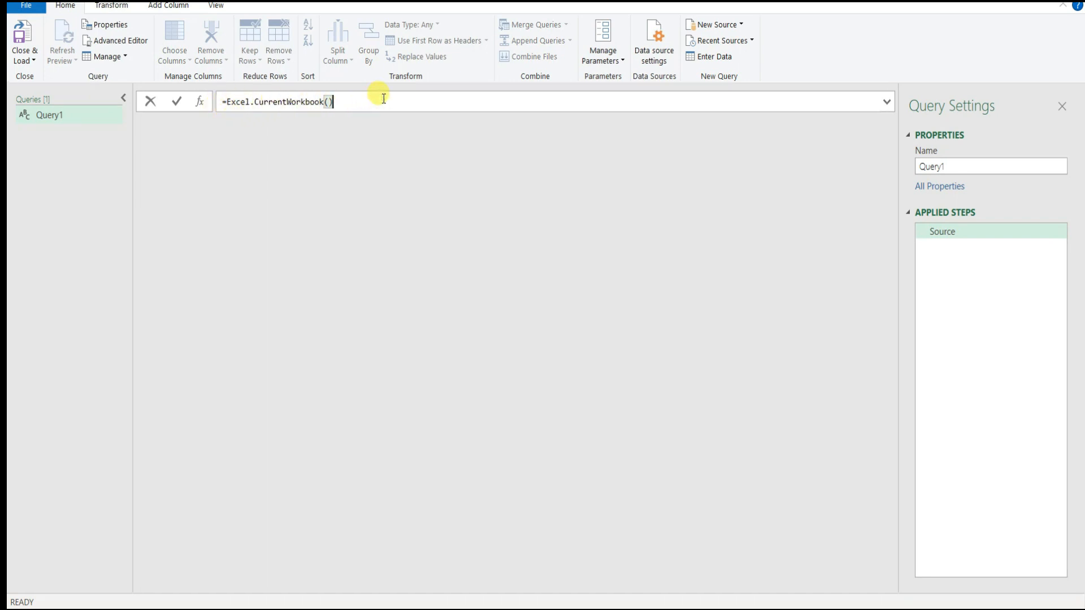
{"action": "key", "text": "Return"}
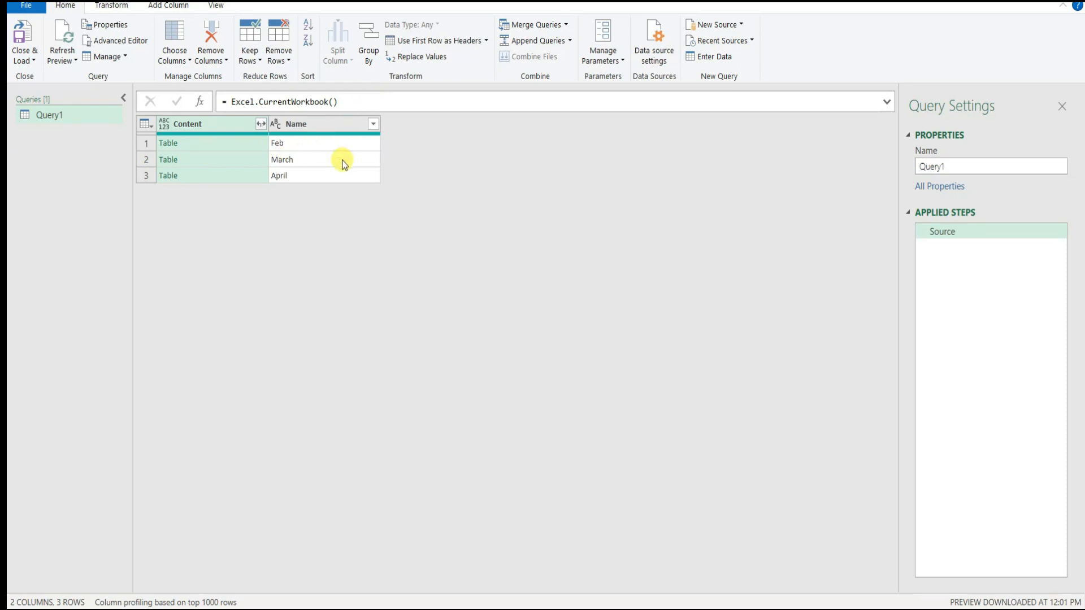
- Preview the rows contained in the Feb, March and April tables, enlarging the preview area to show more rows
{"action": "left_click", "coordinate": [287, 146]}
{"action": "left_click", "coordinate": [290, 158]}
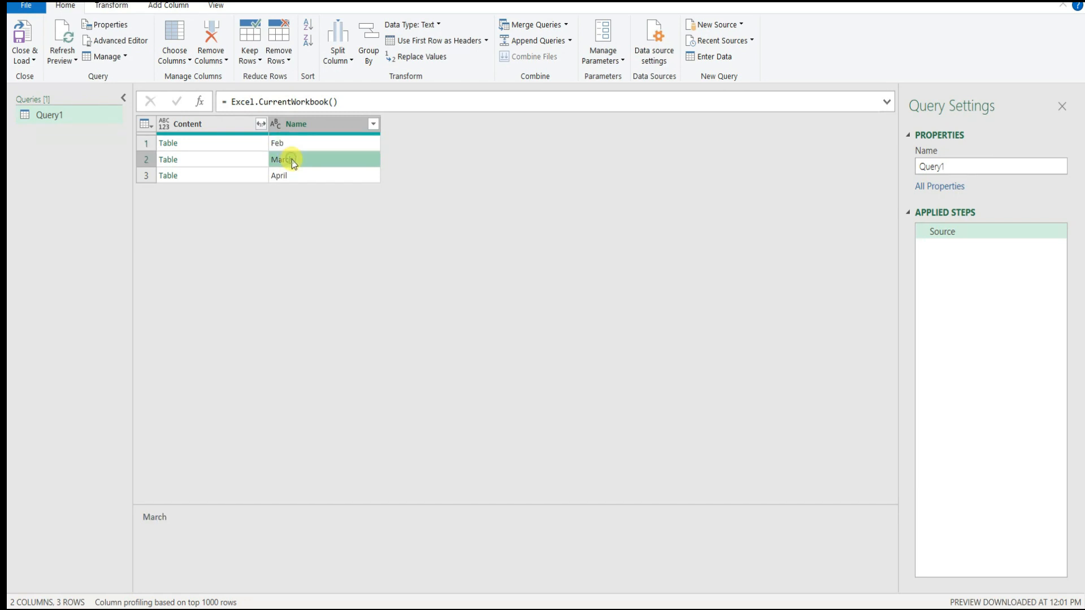
{"action": "left_click", "coordinate": [297, 175]}
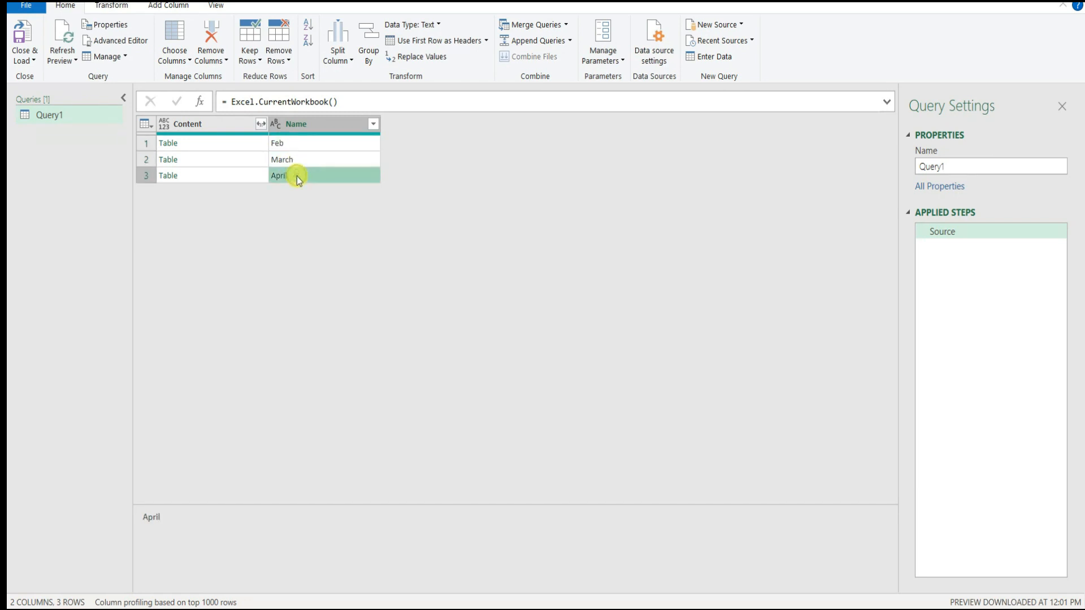
{"action": "left_click", "coordinate": [231, 145]}
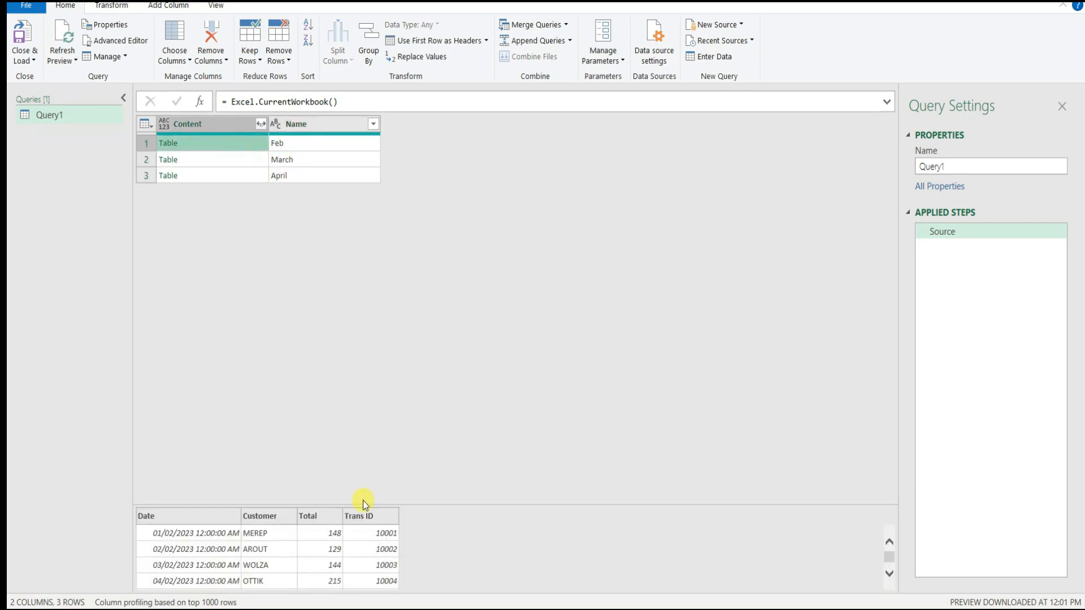
{"action": "left_click_drag", "start_coordinate": [410, 504], "coordinate": [391, 434]}
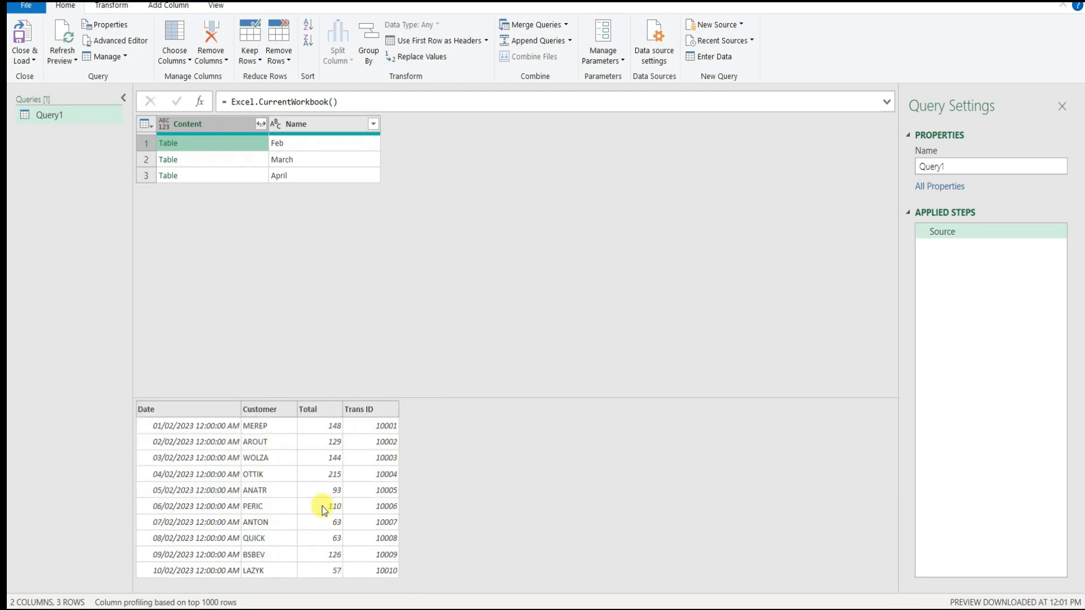
{"action": "left_click", "coordinate": [234, 159]}
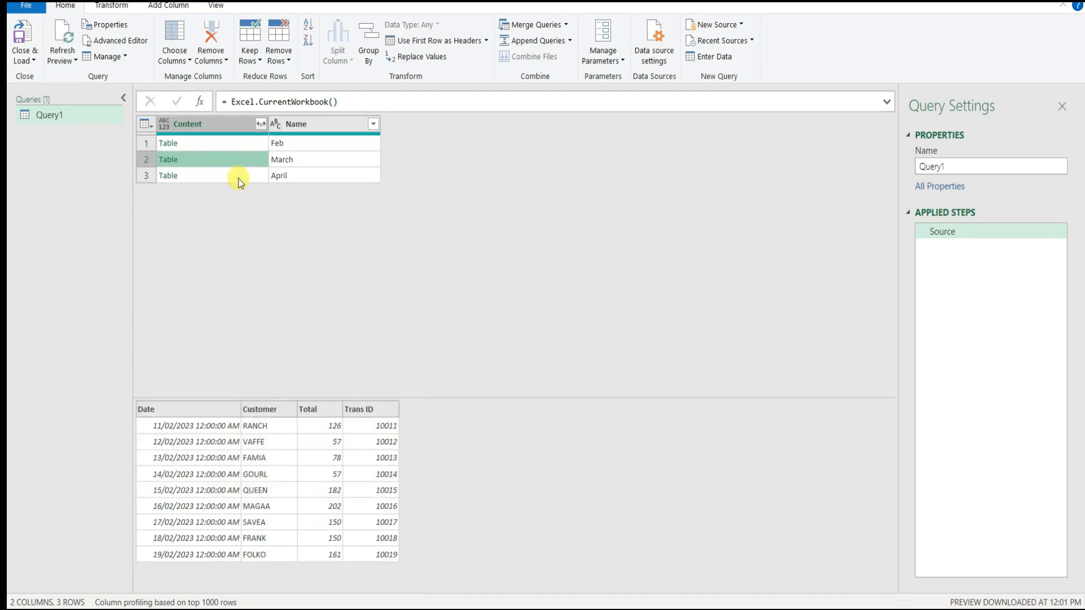
{"action": "left_click", "coordinate": [238, 176]}
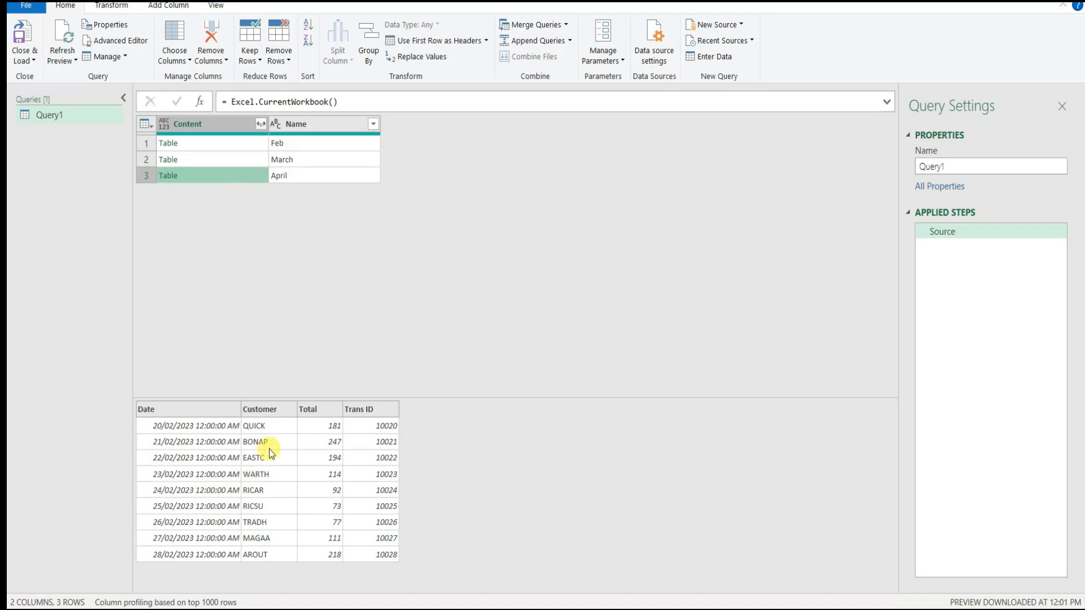
{"action": "left_click", "coordinate": [236, 160]}
{"action": "left_click", "coordinate": [235, 144]}
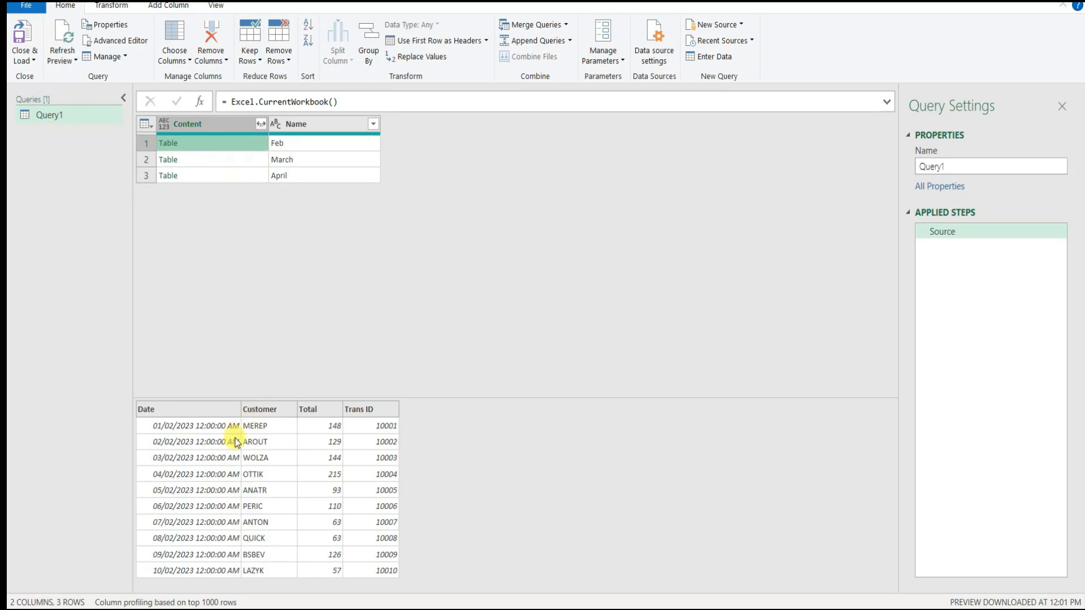
- Drill into the Feb table and into the April table from the Content column, returning to the Source step after each
{"action": "left_click", "coordinate": [169, 143]}
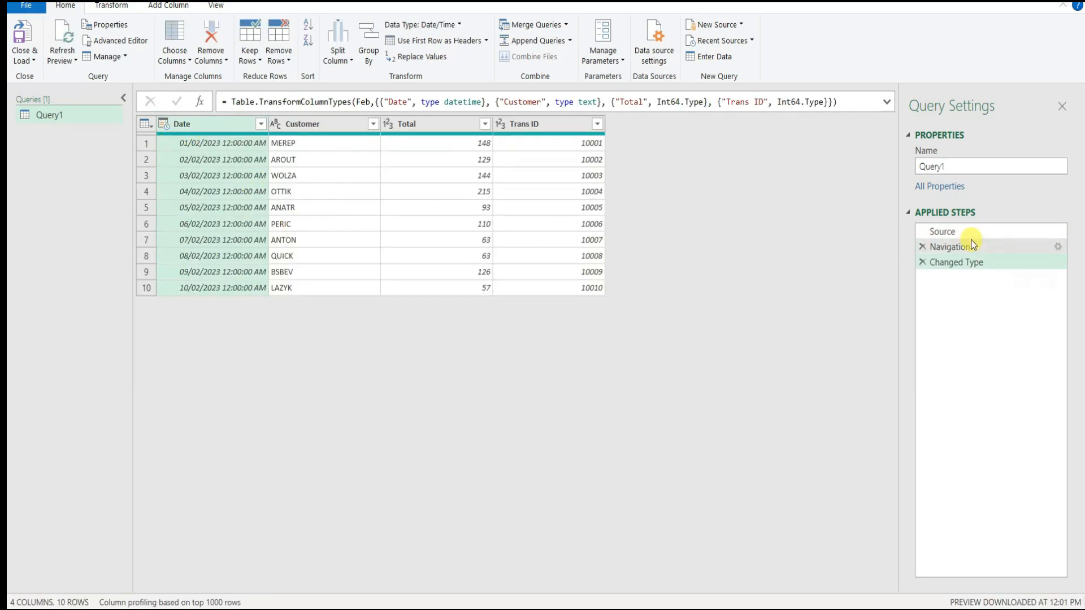
{"action": "left_click", "coordinate": [951, 232]}
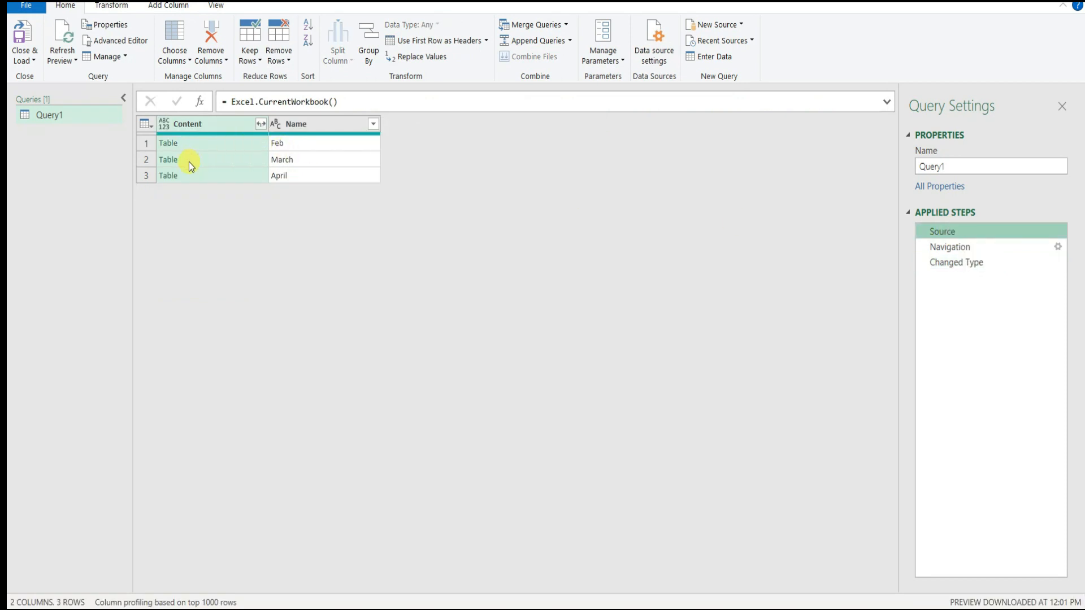
{"action": "left_click", "coordinate": [169, 176]}
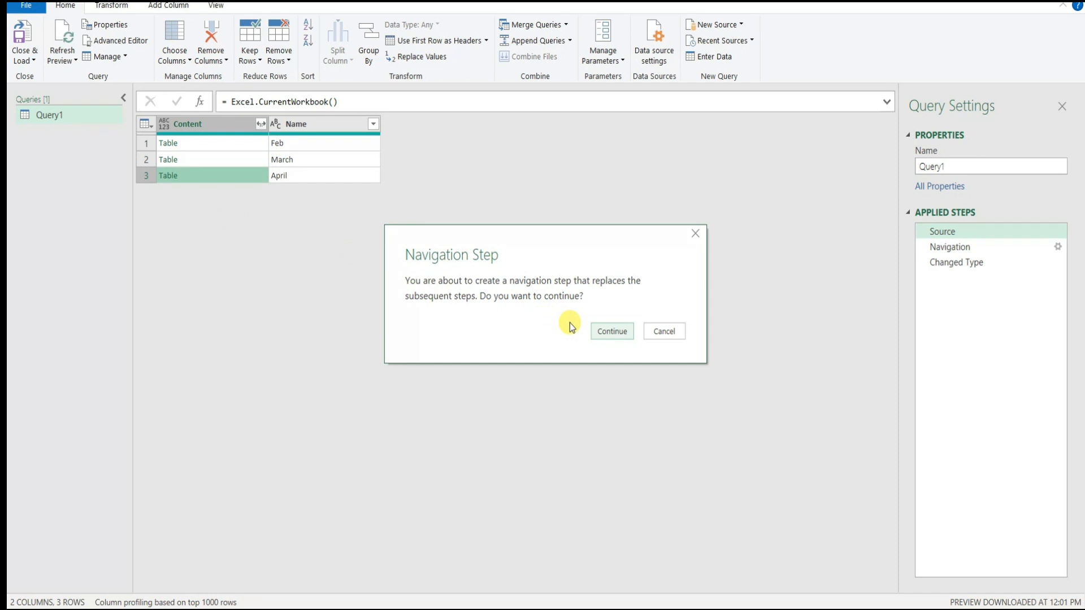
{"action": "left_click", "coordinate": [604, 330]}
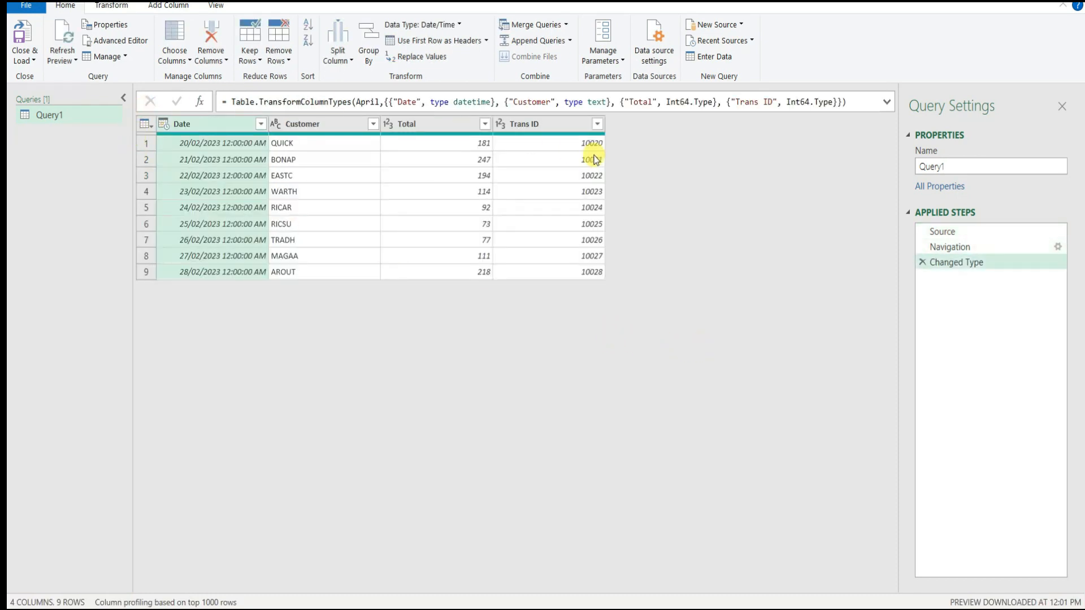
{"action": "left_click", "coordinate": [943, 232]}
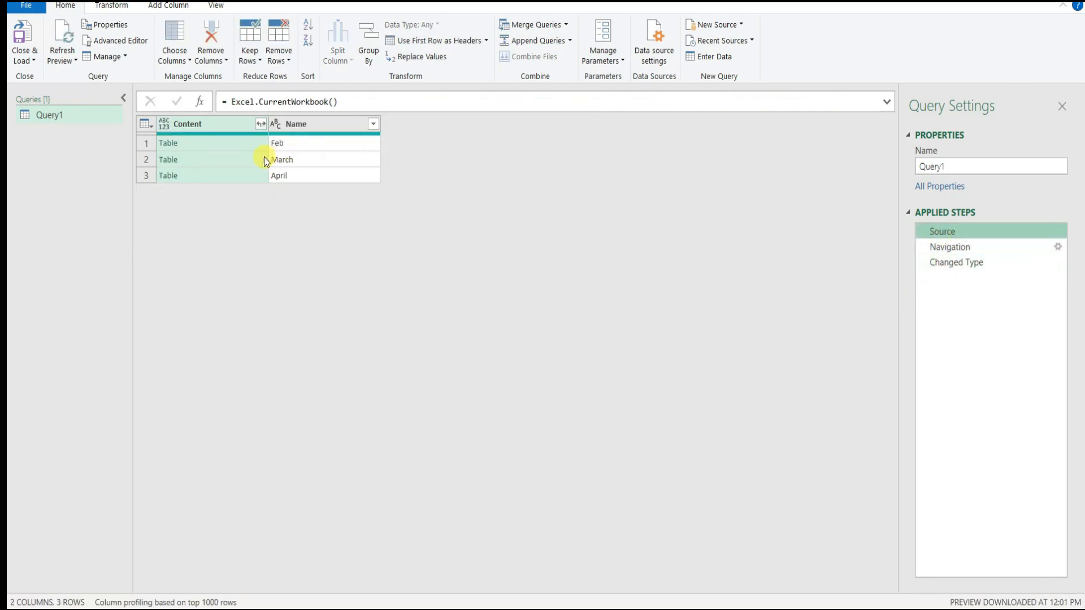
- Expand the Content column after the Source step with Date, Customer, Total and Trans ID, without the original column name as prefix
{"action": "left_click", "coordinate": [201, 145]}
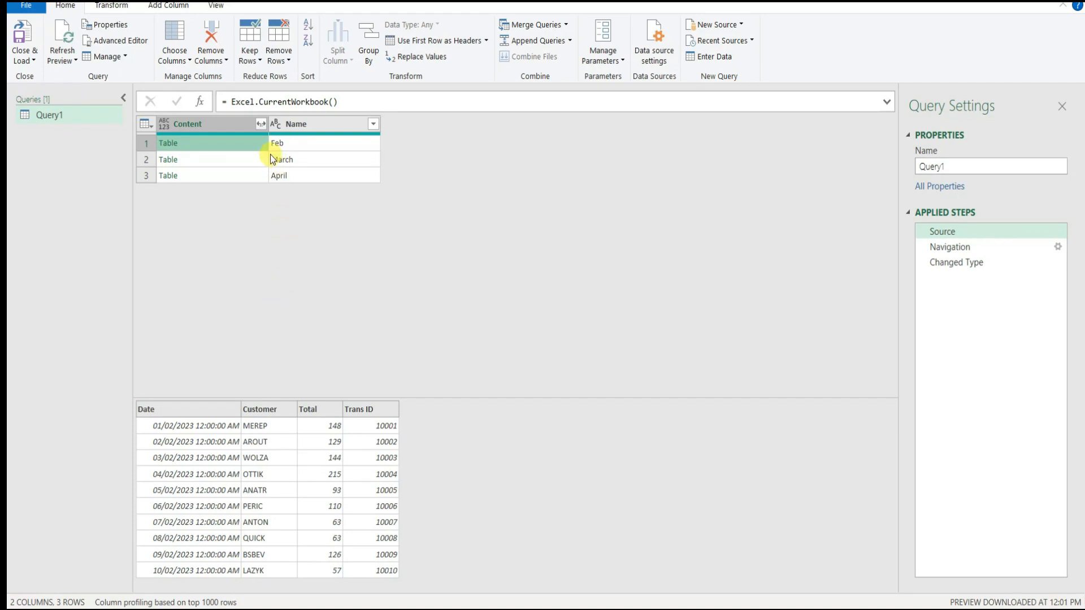
{"action": "left_click", "coordinate": [260, 126]}
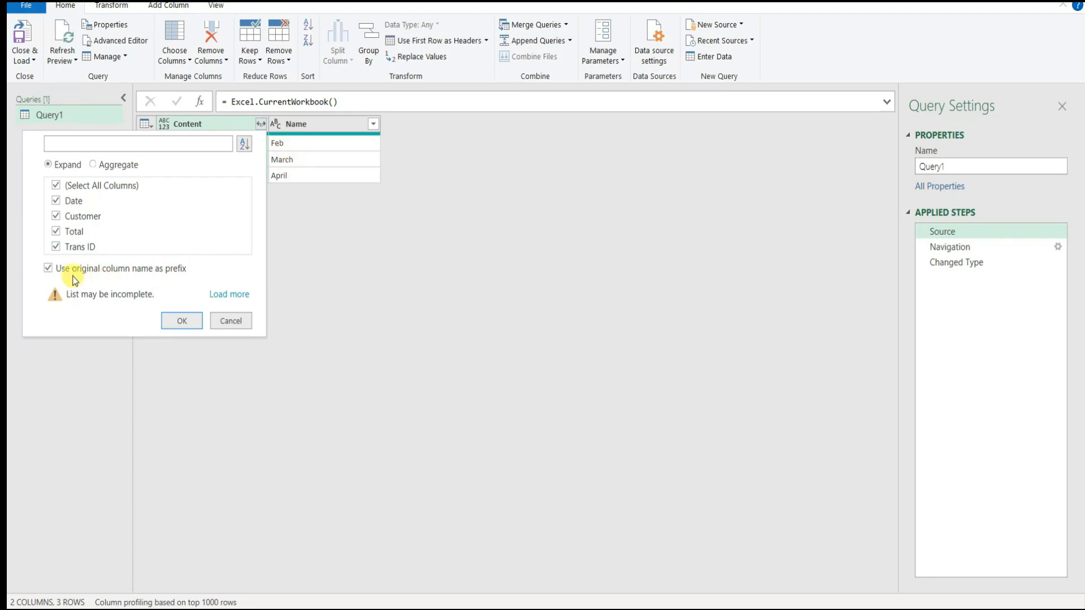
{"action": "left_click", "coordinate": [47, 270]}
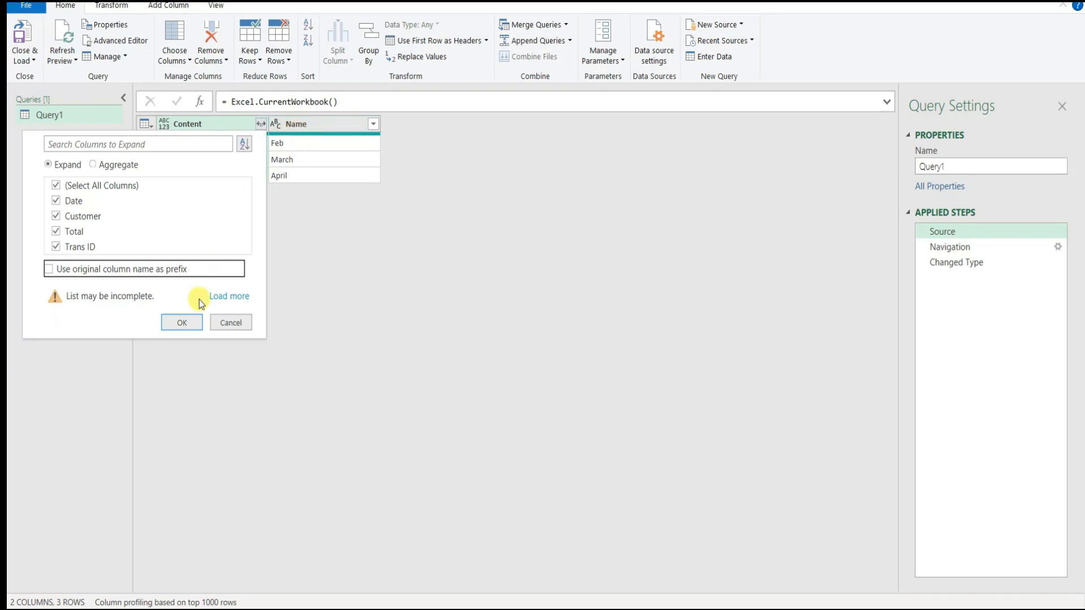
{"action": "left_click", "coordinate": [182, 324]}
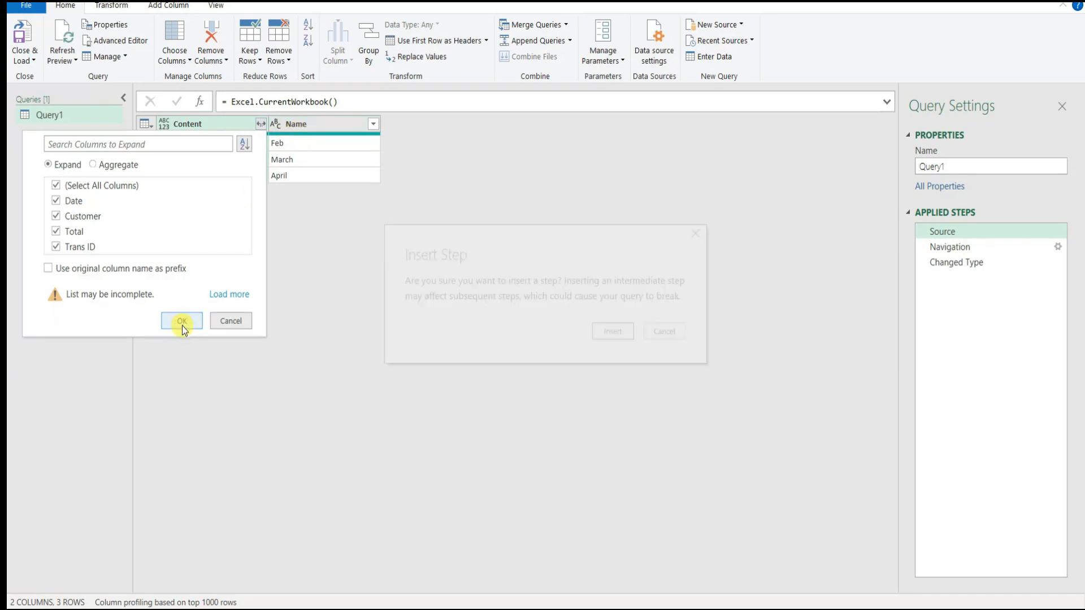
{"action": "left_click", "coordinate": [613, 332]}
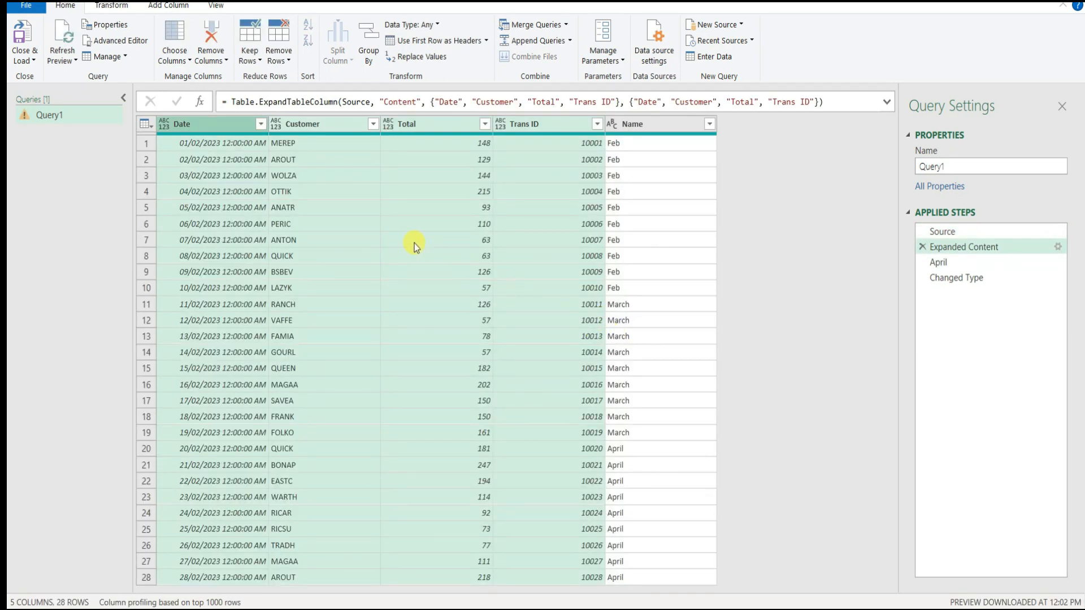
- Check in the Name column which table the combined rows come from, looking through the Feb, March and April rows
{"action": "left_click", "coordinate": [632, 143]}
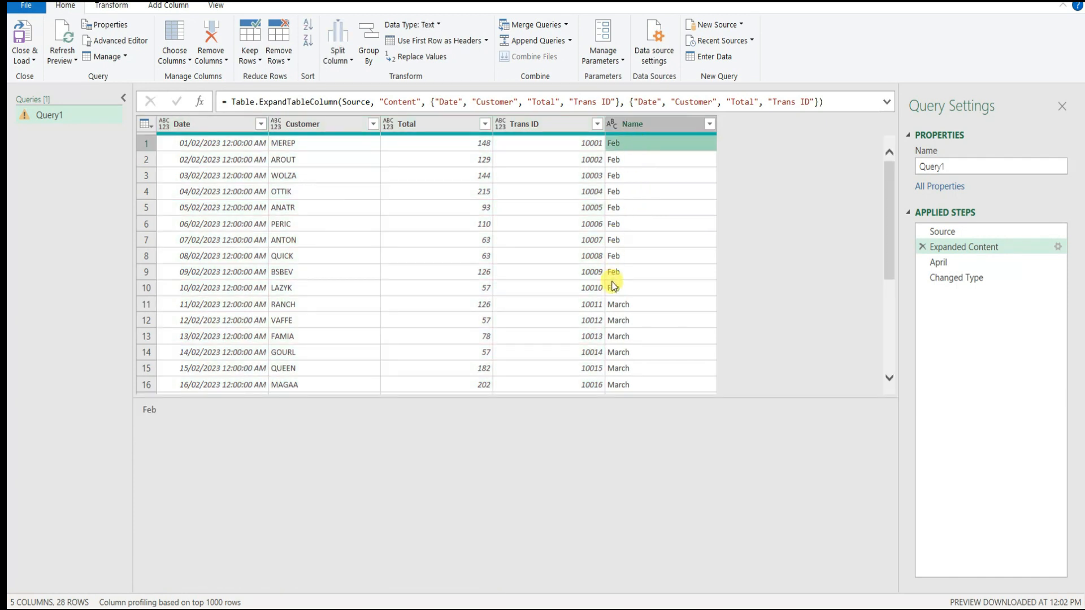
{"action": "left_click", "coordinate": [618, 290]}
{"action": "left_click", "coordinate": [635, 305]}
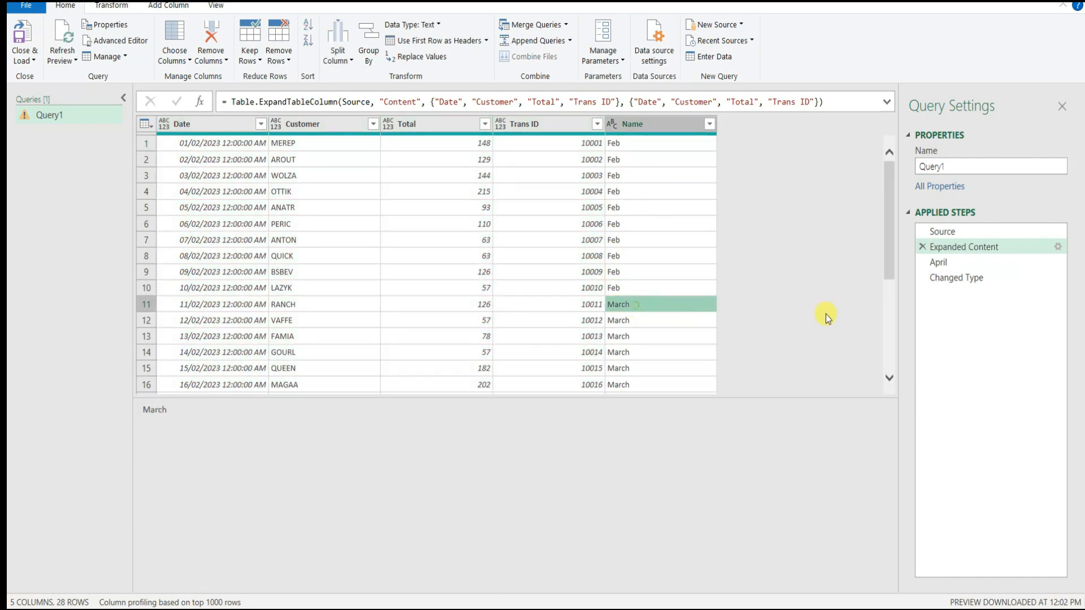
{"action": "left_click", "coordinate": [890, 314]}
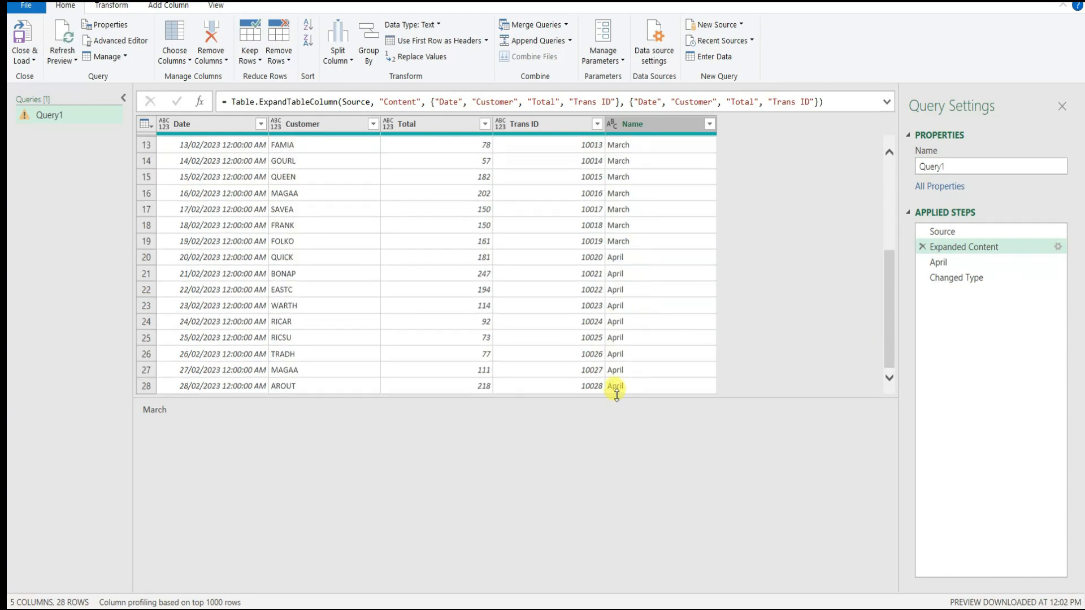
{"action": "left_click_drag", "start_coordinate": [625, 397], "coordinate": [629, 549]}
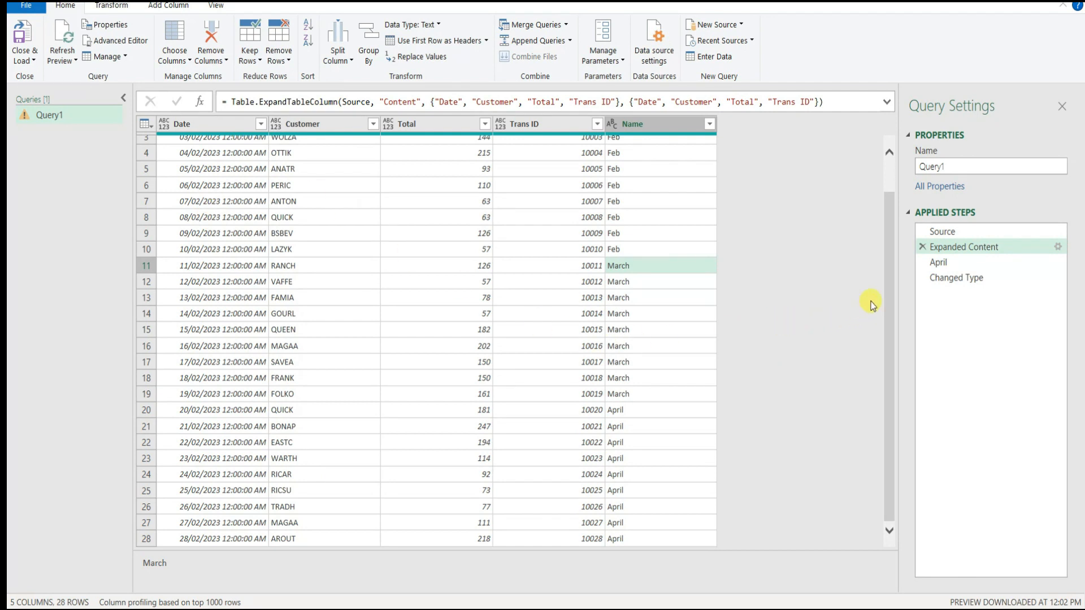
{"action": "left_click", "coordinate": [884, 168]}
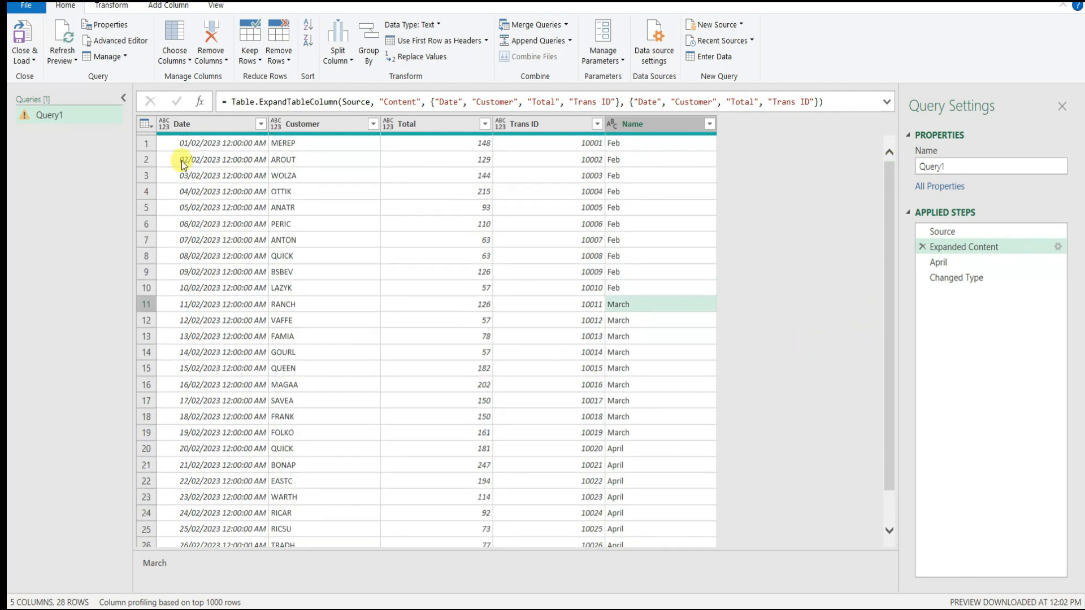
- Close and load the combined query to a new worksheet, dismissing any message
{"action": "left_click", "coordinate": [22, 57]}
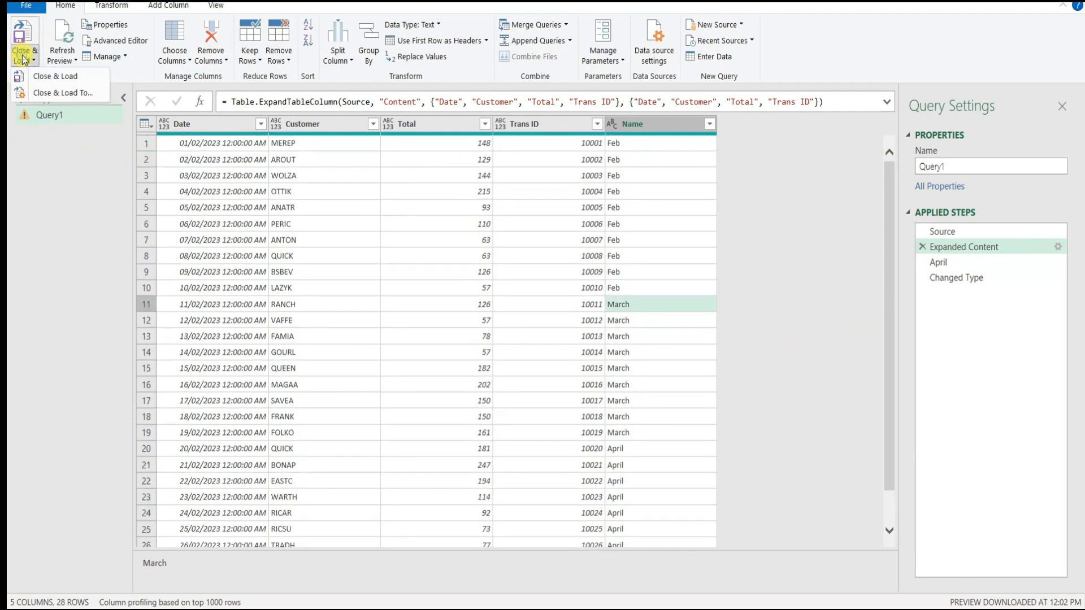
{"action": "left_click", "coordinate": [54, 77]}
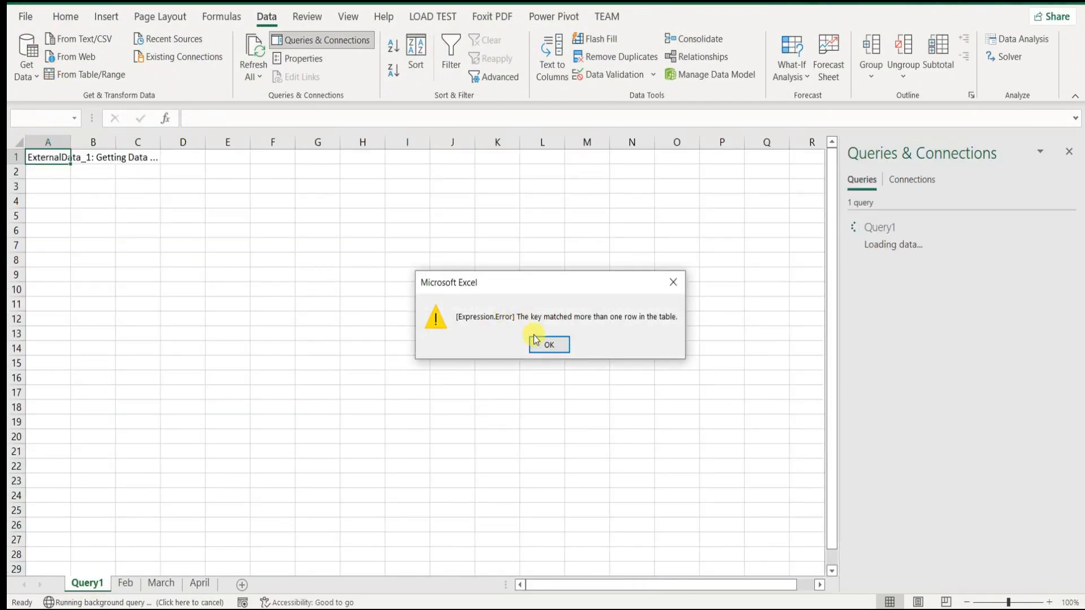
{"action": "left_click", "coordinate": [535, 341]}
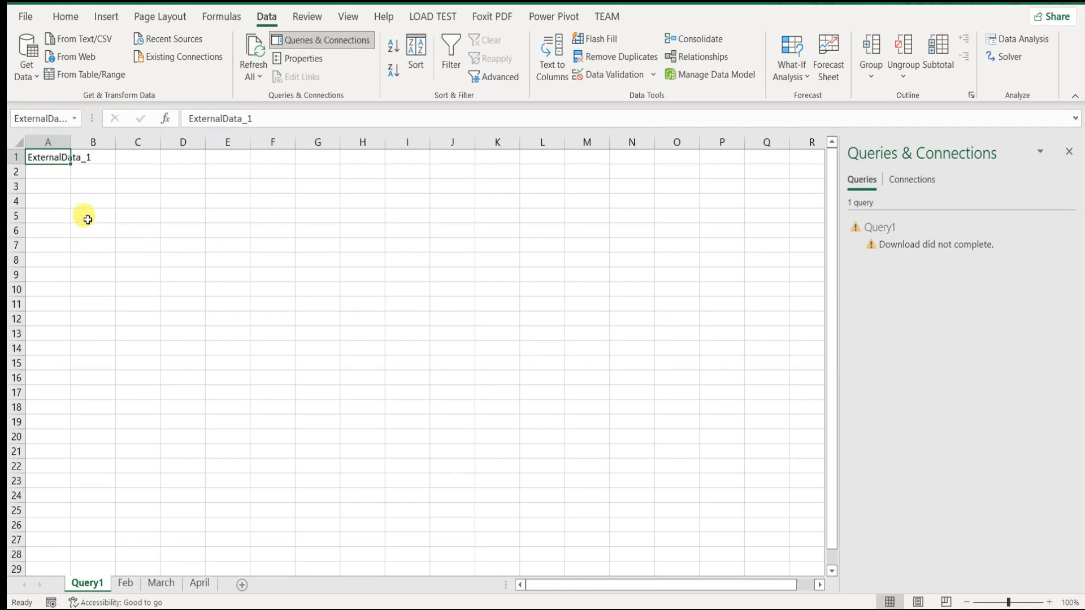
- Reopen Query1 for editing and delete its Changed Type and April steps after Expanded Content
{"action": "mouse_move", "coordinate": [913, 251]}
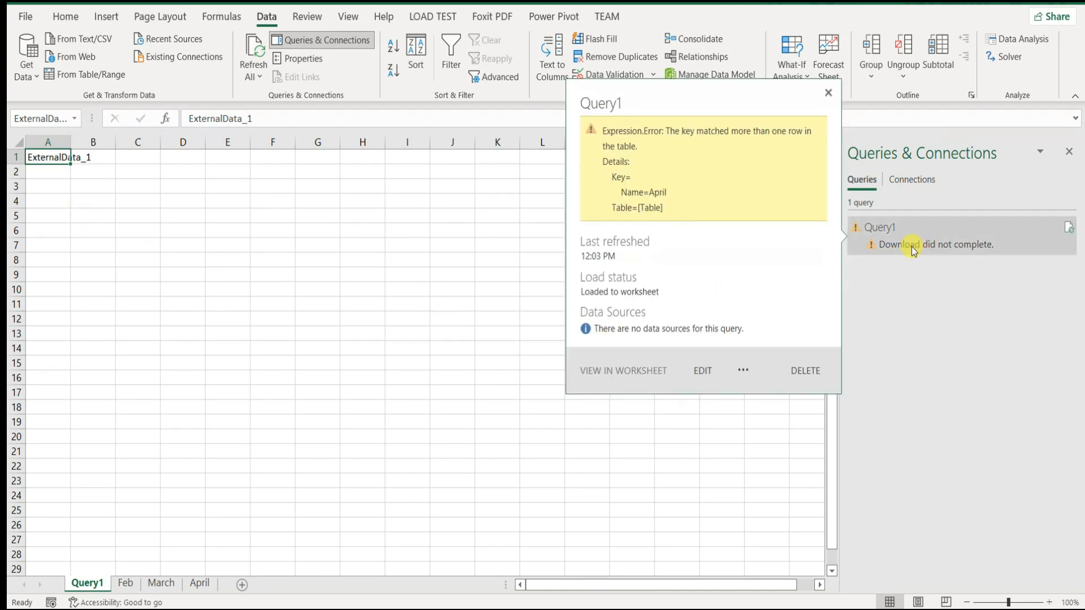
{"action": "double_click", "coordinate": [951, 247]}
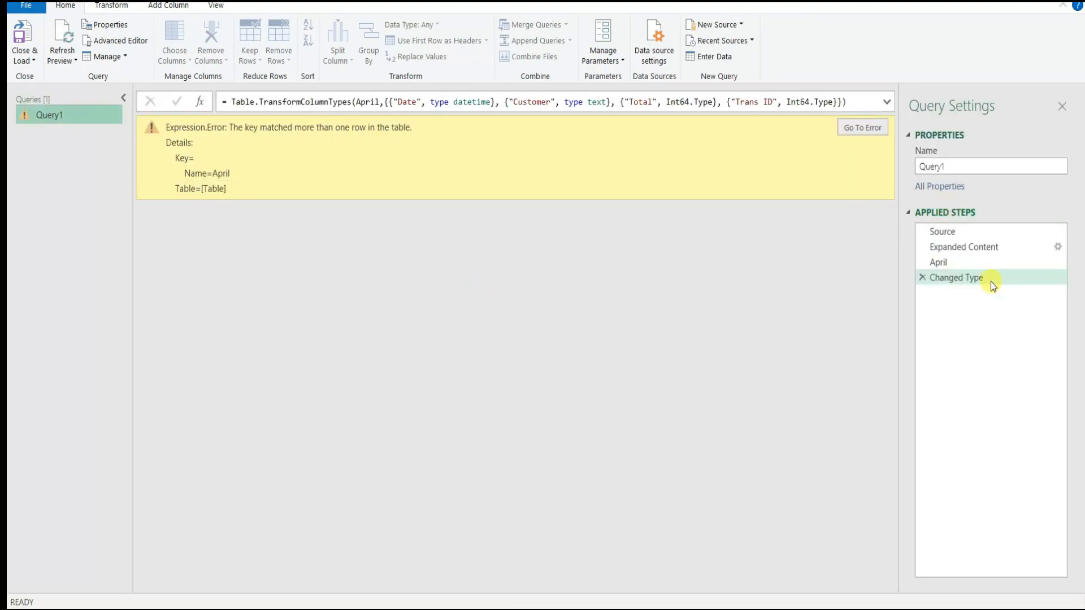
{"action": "left_click_drag", "start_coordinate": [921, 277], "coordinate": [308, 243]}
{"action": "left_click", "coordinate": [921, 277]}
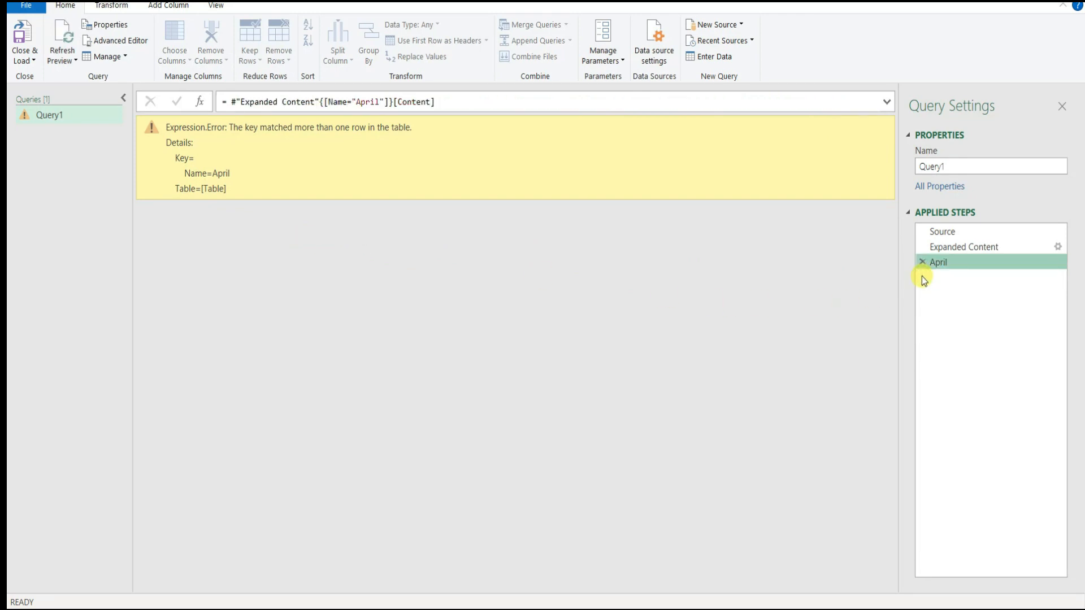
{"action": "left_click", "coordinate": [921, 263]}
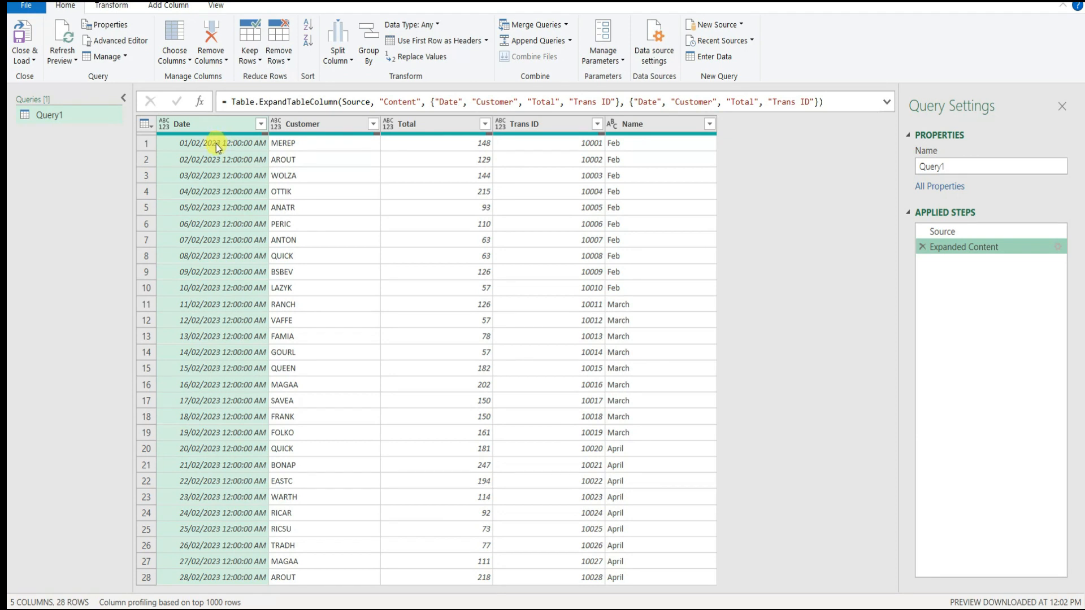
- Check the data types of the Date, Customer, Total, Trans ID and Name columns
{"action": "left_click", "coordinate": [208, 127]}
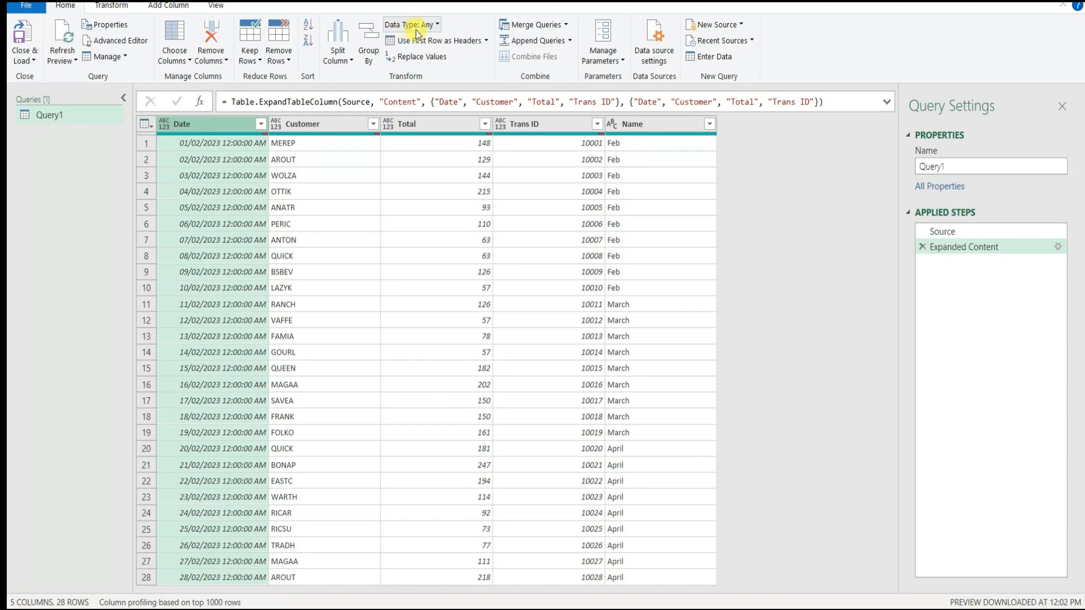
{"action": "left_click", "coordinate": [340, 123]}
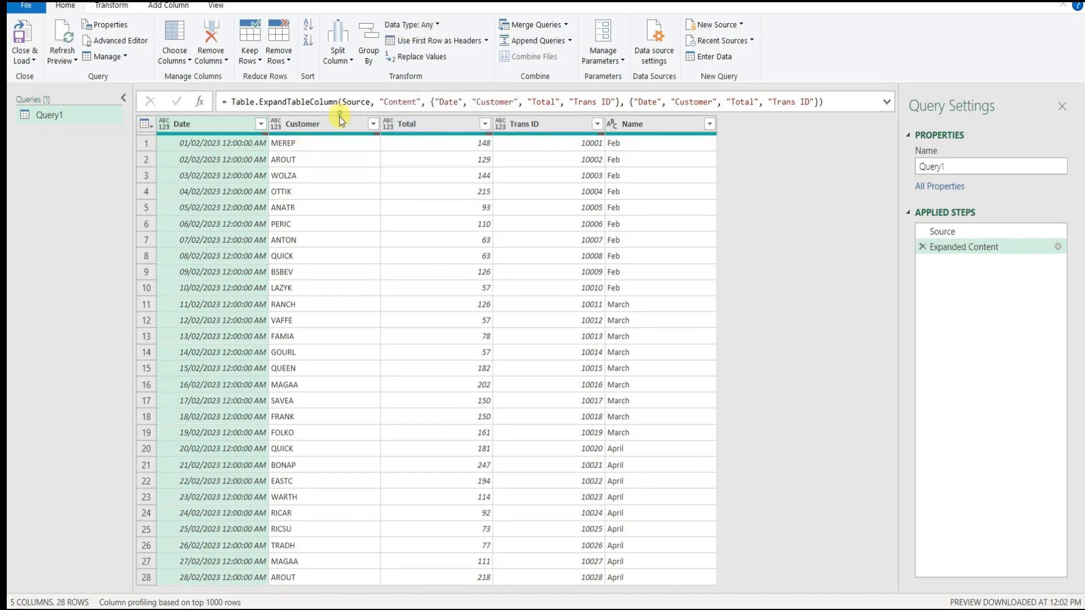
{"action": "left_click", "coordinate": [437, 127]}
{"action": "left_click", "coordinate": [521, 126]}
{"action": "left_click", "coordinate": [623, 123]}
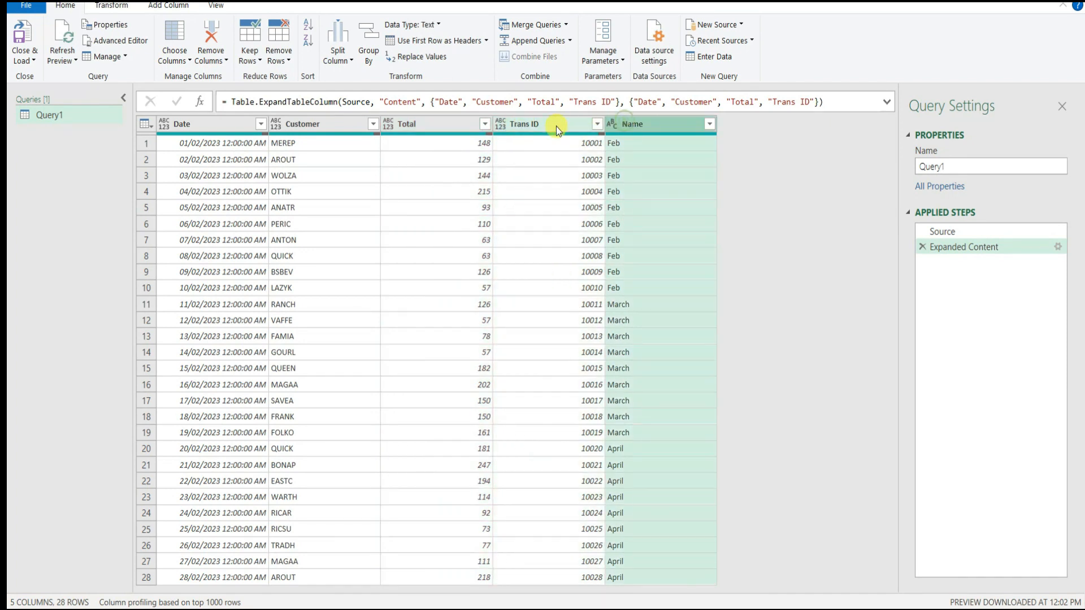
- Set the data type of the Date column to Date and of the Customer column to Text
{"action": "left_click", "coordinate": [204, 127]}
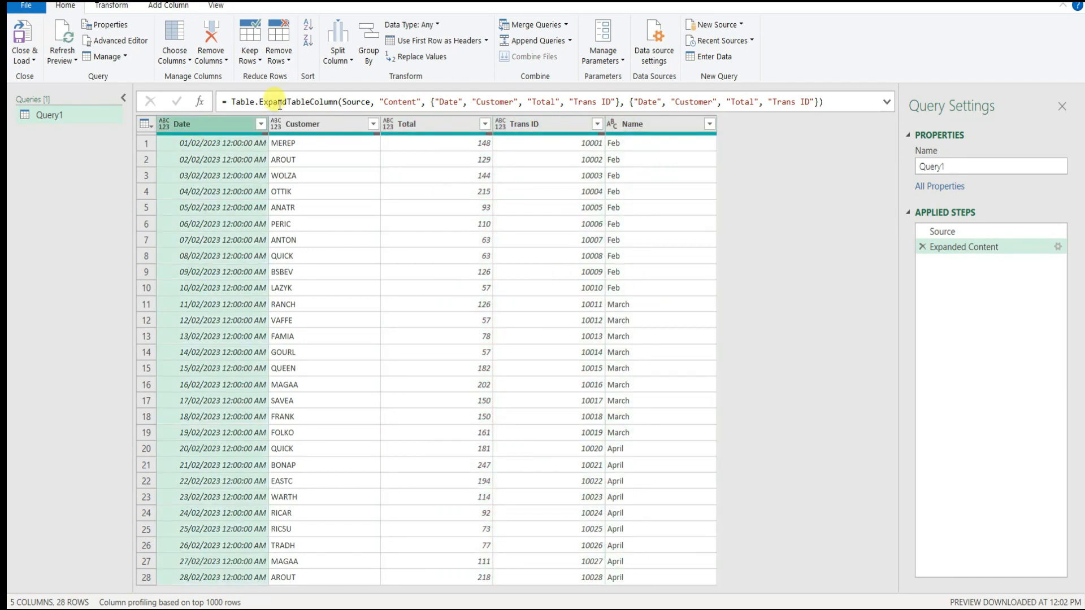
{"action": "left_click", "coordinate": [440, 27]}
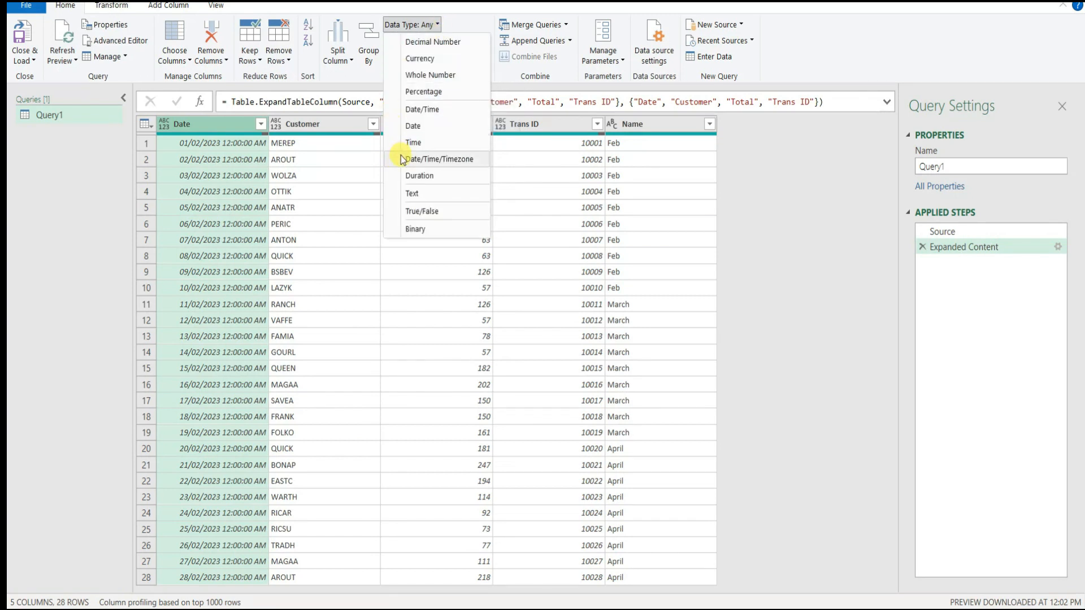
{"action": "left_click", "coordinate": [415, 126]}
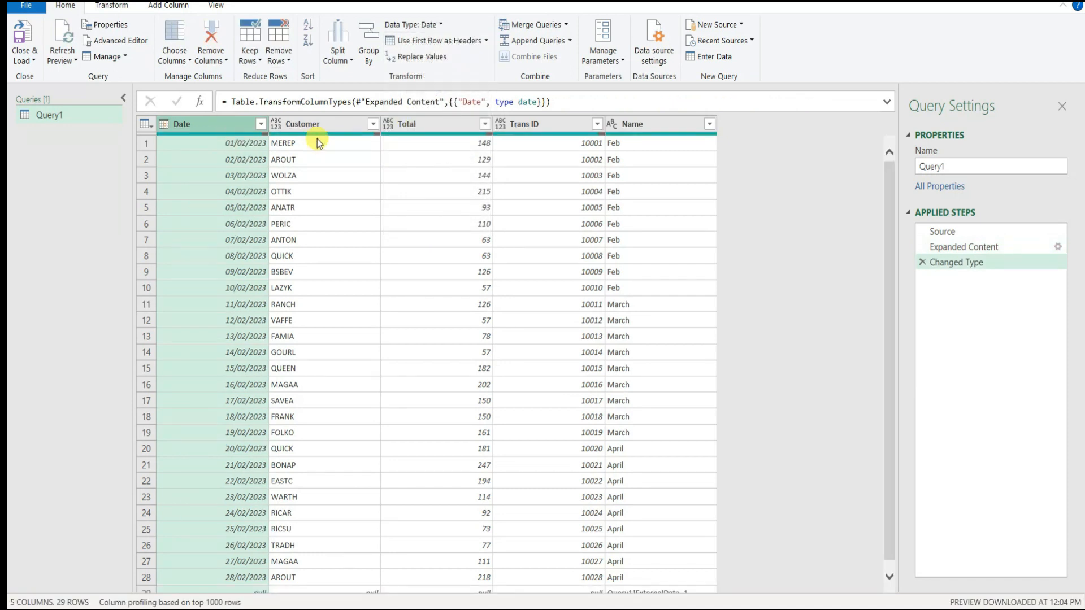
{"action": "left_click", "coordinate": [322, 125]}
{"action": "left_click", "coordinate": [438, 25]}
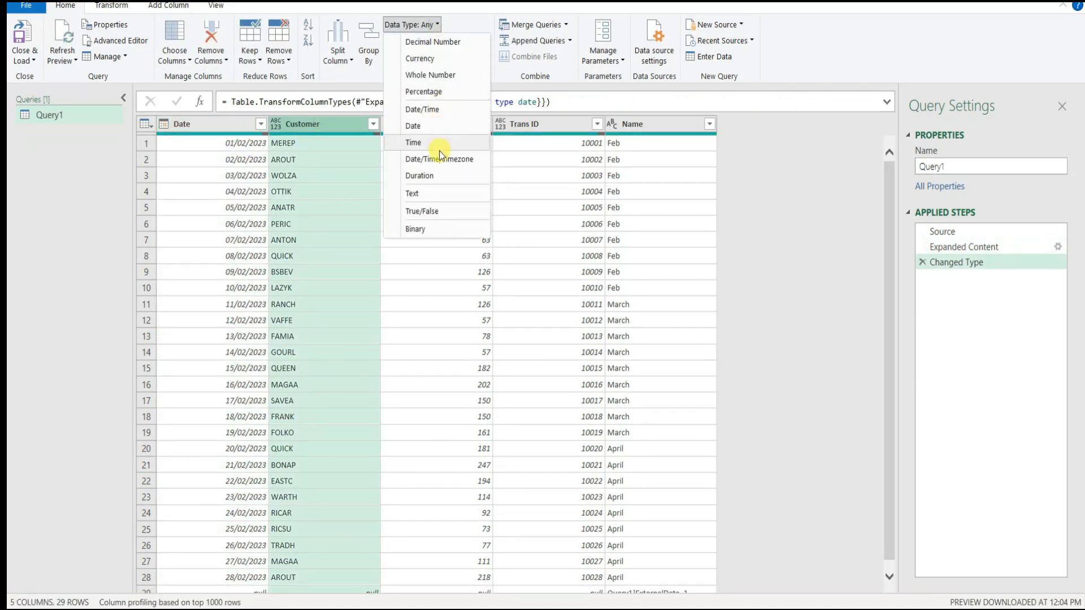
{"action": "left_click", "coordinate": [433, 193]}
- Set the Total and Trans ID columns to the Whole Number data type and the Name column to Text
{"action": "left_click", "coordinate": [446, 126]}
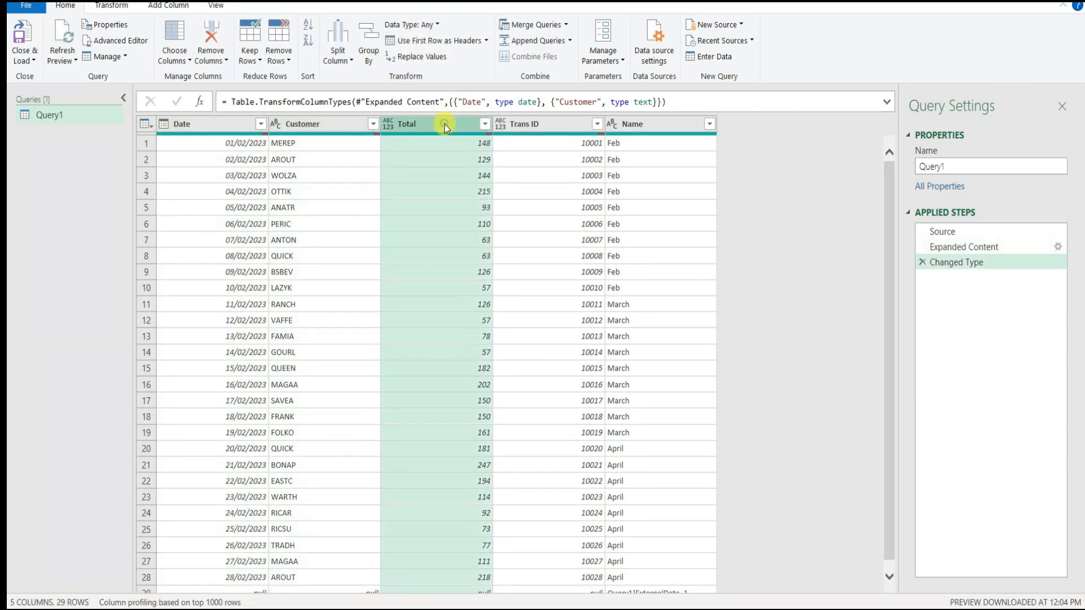
{"action": "left_click", "coordinate": [430, 24]}
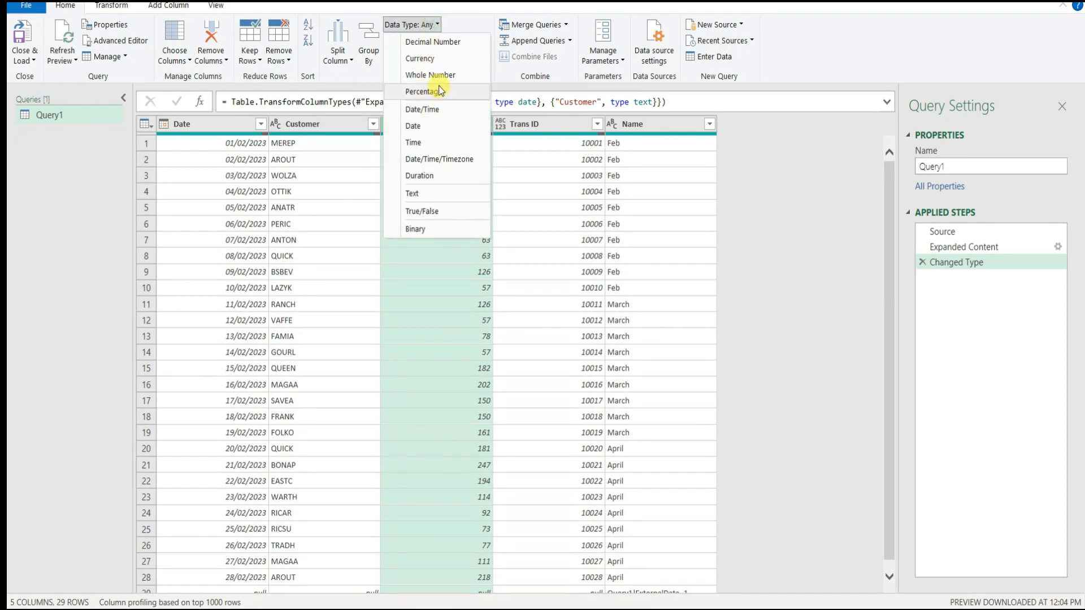
{"action": "left_click", "coordinate": [430, 74]}
{"action": "left_click", "coordinate": [534, 125]}
{"action": "left_click", "coordinate": [429, 25]}
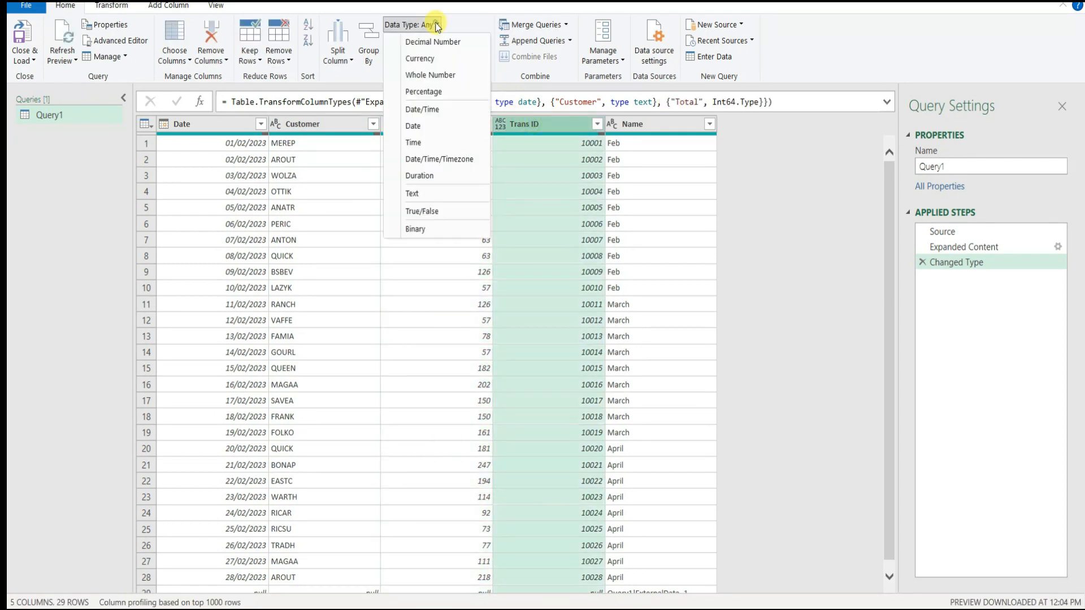
{"action": "left_click", "coordinate": [442, 76]}
{"action": "left_click", "coordinate": [642, 125]}
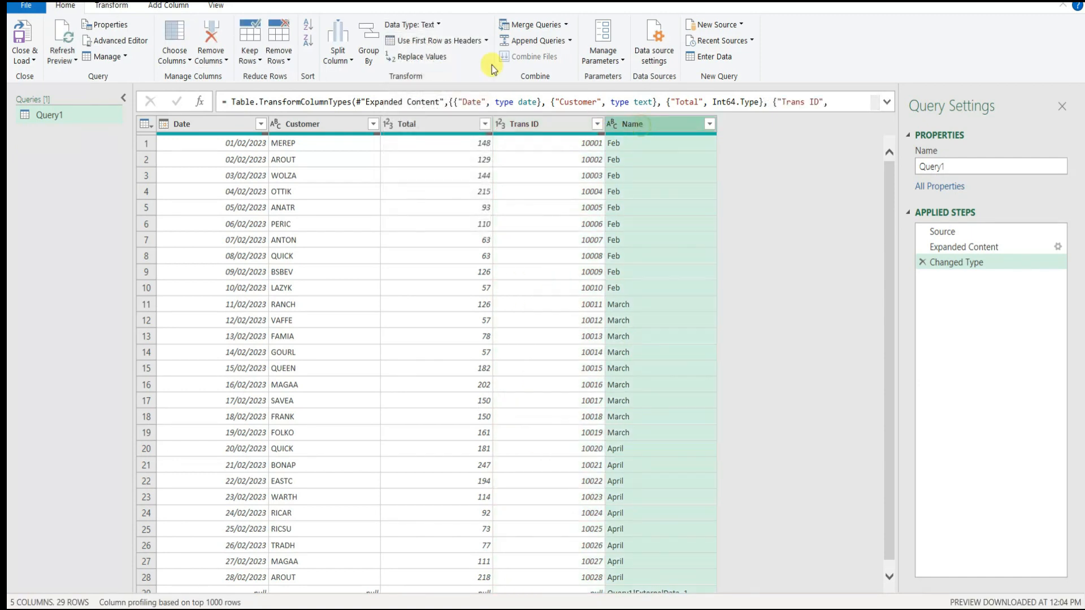
{"action": "left_click", "coordinate": [435, 27]}
{"action": "left_click", "coordinate": [444, 199]}
- Close and load the corrected query, and refresh all data so the combined table fills the Query1 sheet
{"action": "left_click", "coordinate": [26, 59]}
{"action": "left_click", "coordinate": [56, 76]}
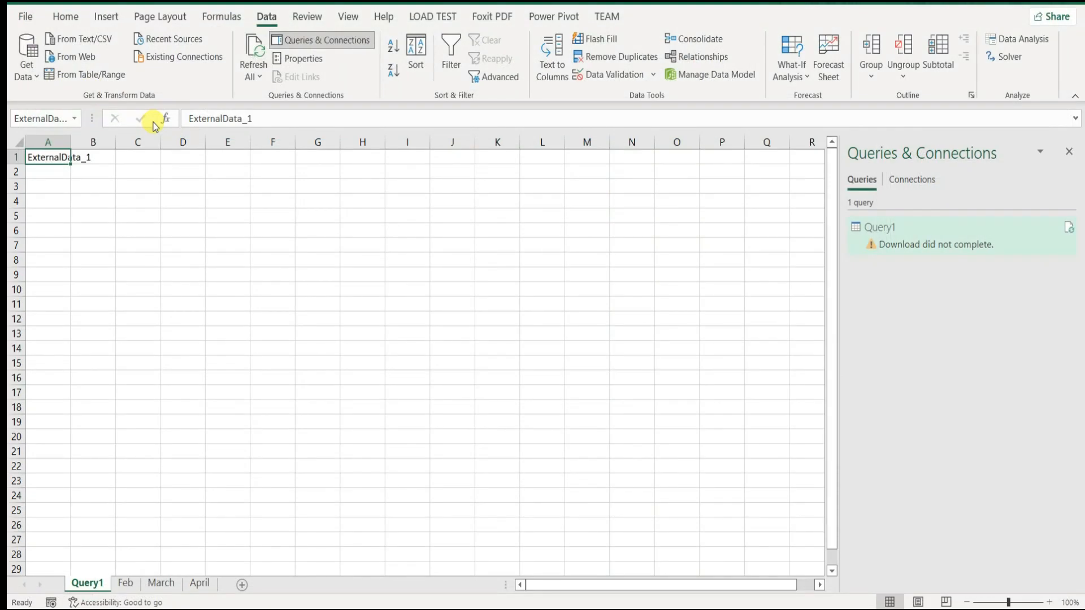
{"action": "left_click", "coordinate": [253, 65]}
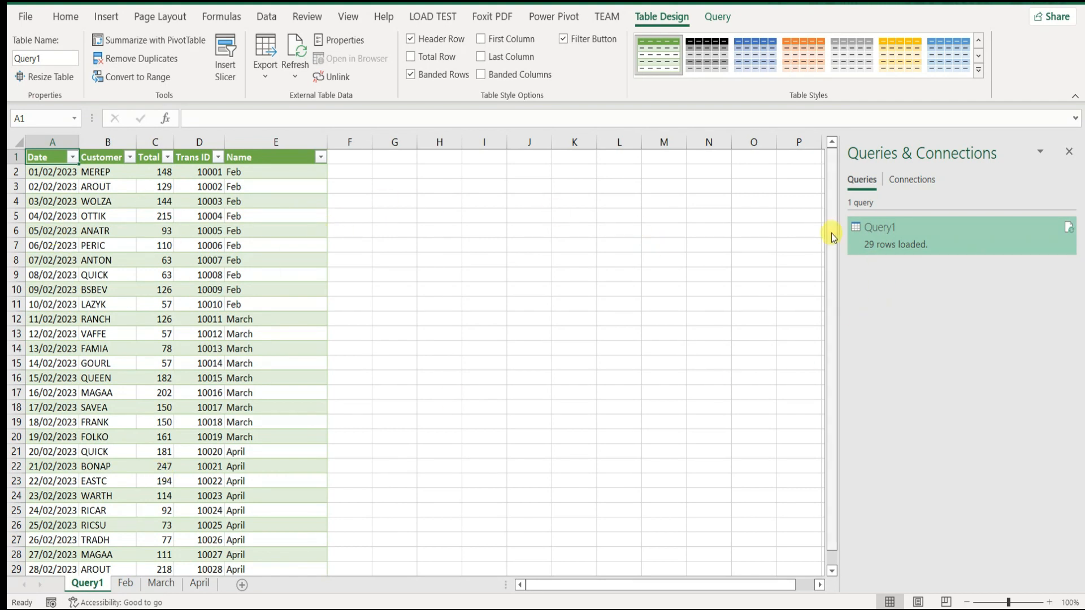
- Compare the Feb sheet's source table with the Feb and March rows of the combined table on the Query1 sheet
{"action": "left_click", "coordinate": [125, 583]}
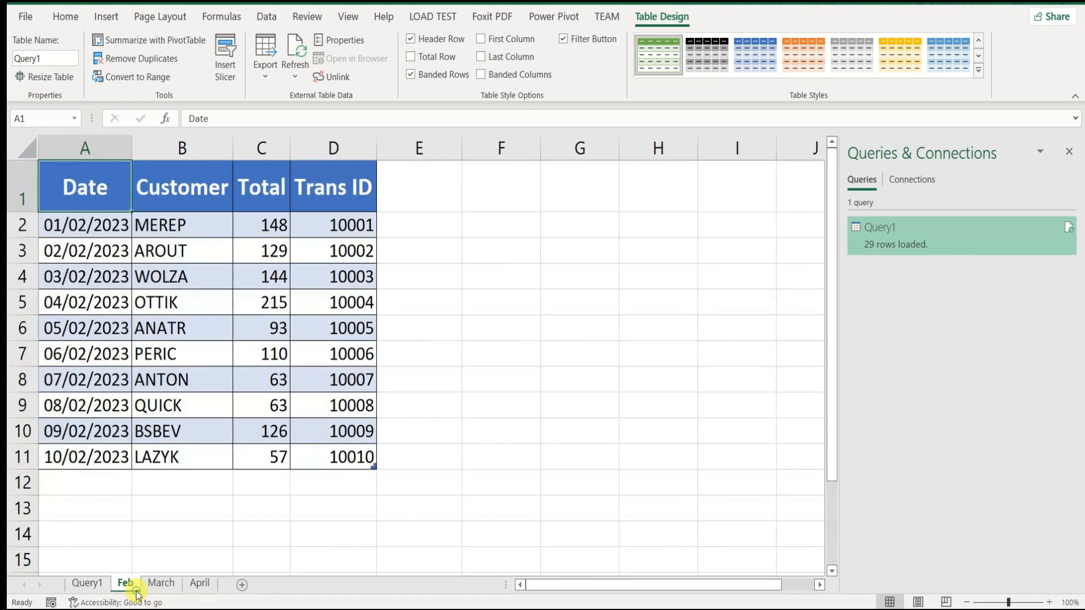
{"action": "left_click", "coordinate": [97, 481]}
{"action": "left_click", "coordinate": [323, 480]}
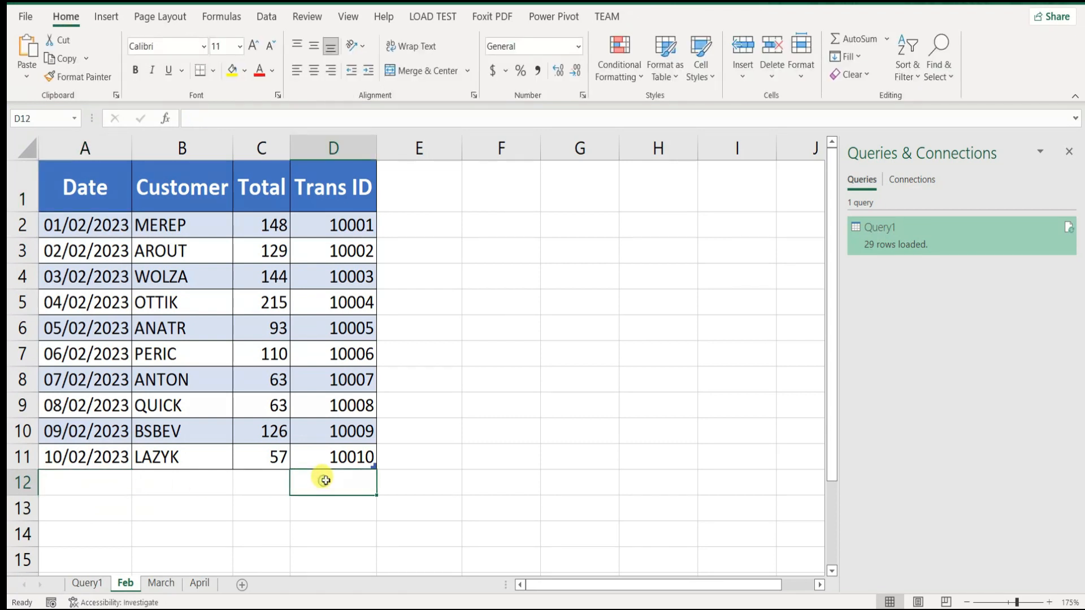
{"action": "left_click", "coordinate": [87, 583]}
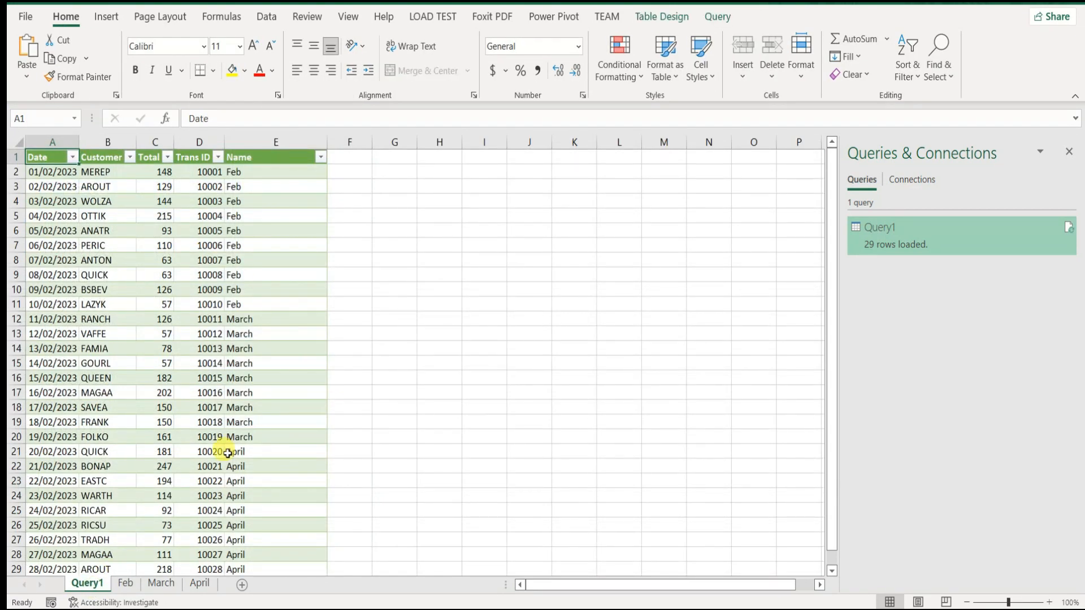
{"action": "left_click", "coordinate": [262, 320]}
{"action": "left_click", "coordinate": [263, 333]}
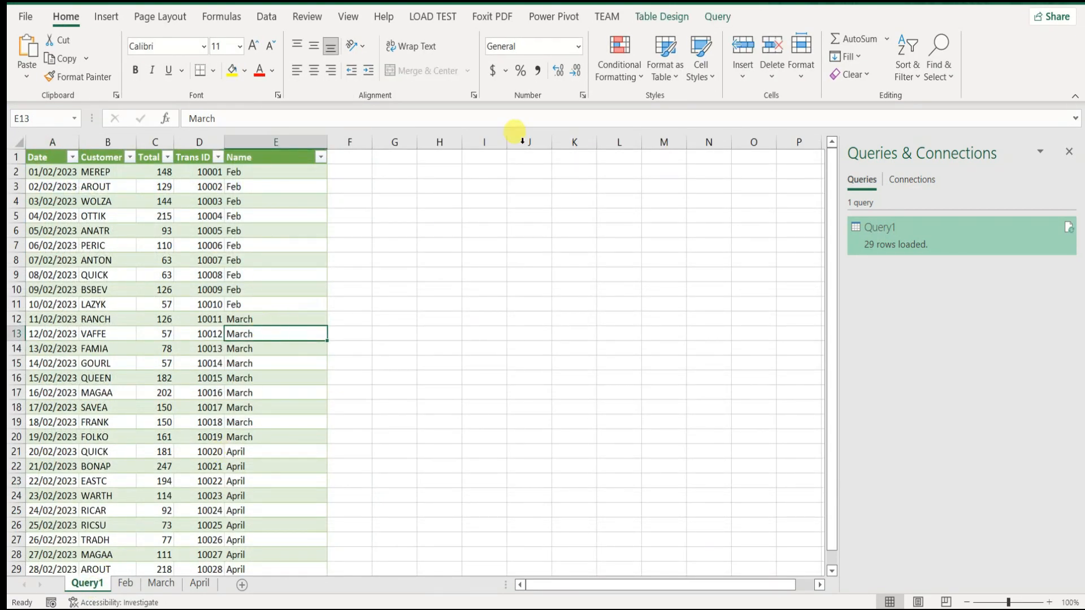
- Refresh the Query1 query twice to test how the combined table reloads
{"action": "left_click", "coordinate": [719, 17]}
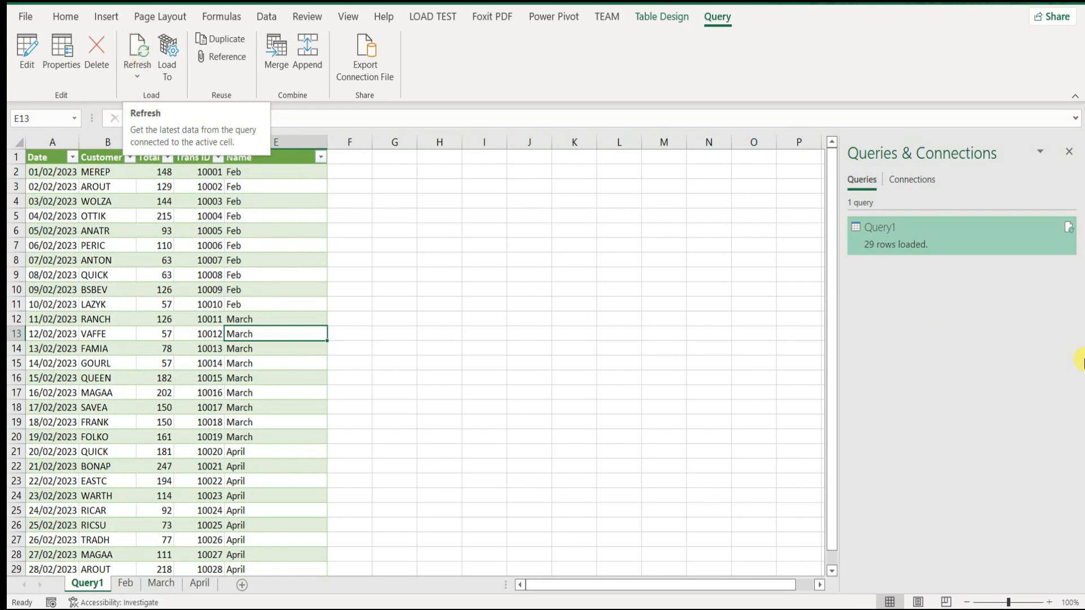
{"action": "mouse_move", "coordinate": [872, 254]}
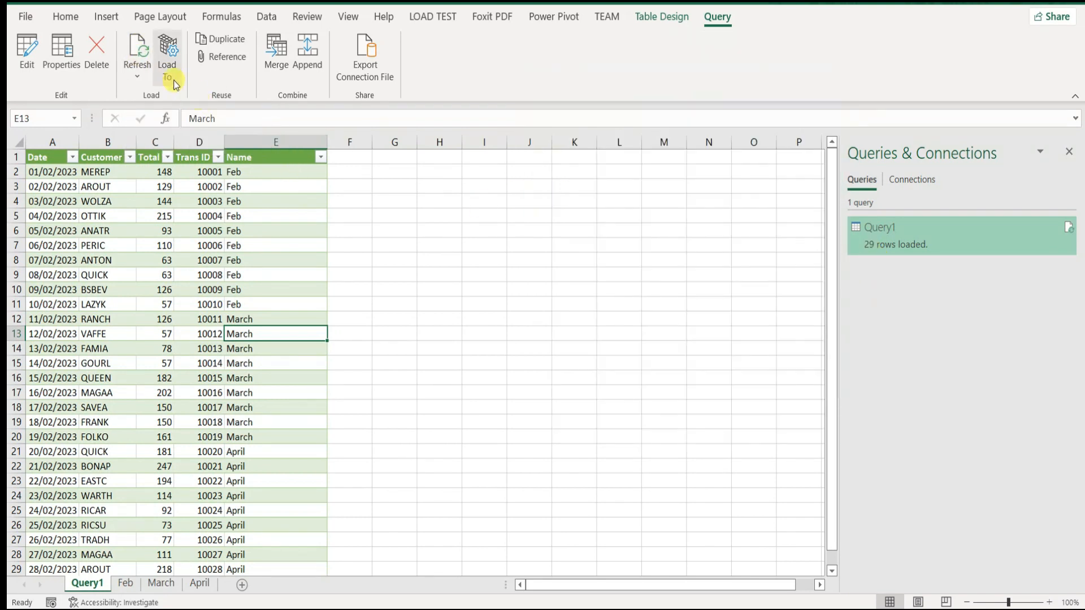
{"action": "left_click", "coordinate": [144, 54]}
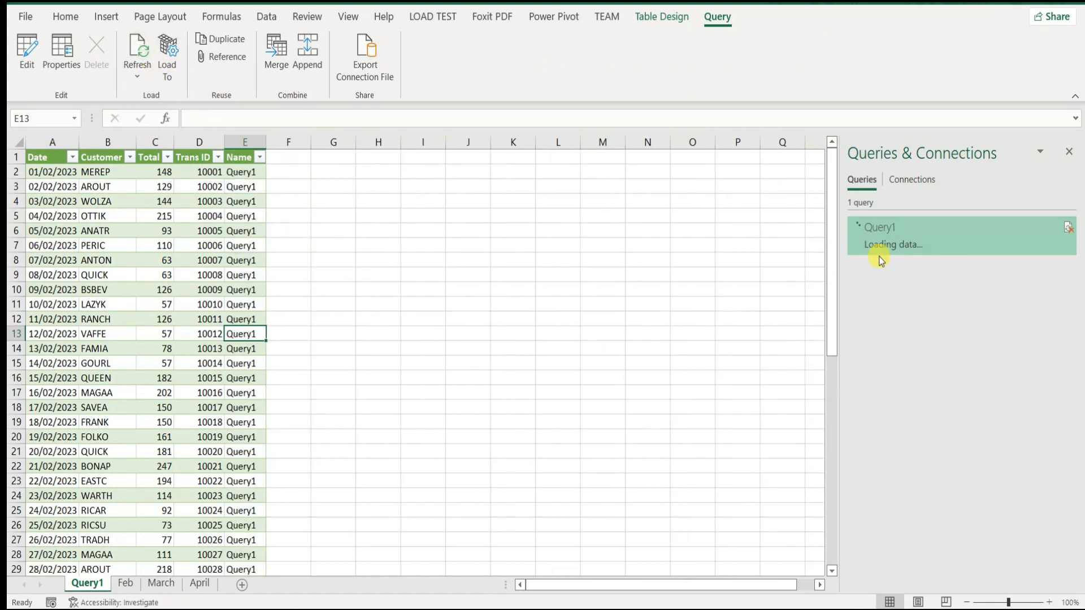
{"action": "left_click", "coordinate": [139, 53]}
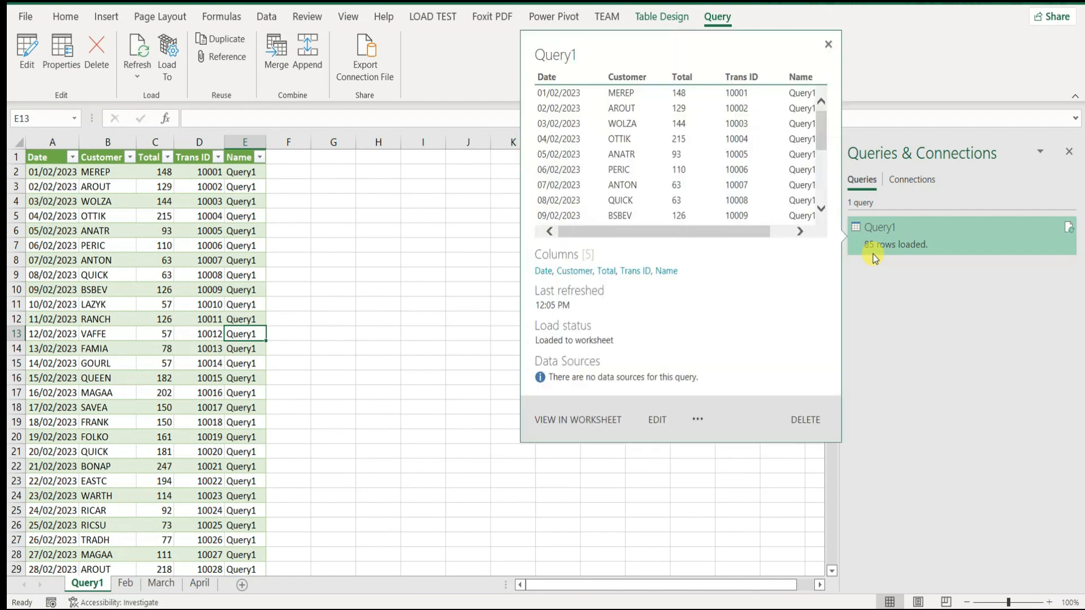
- Open Query1 for editing and refresh the preview of its Source step
{"action": "left_click_drag", "start_coordinate": [831, 247], "coordinate": [881, 158]}
{"action": "right_click", "coordinate": [907, 243]}
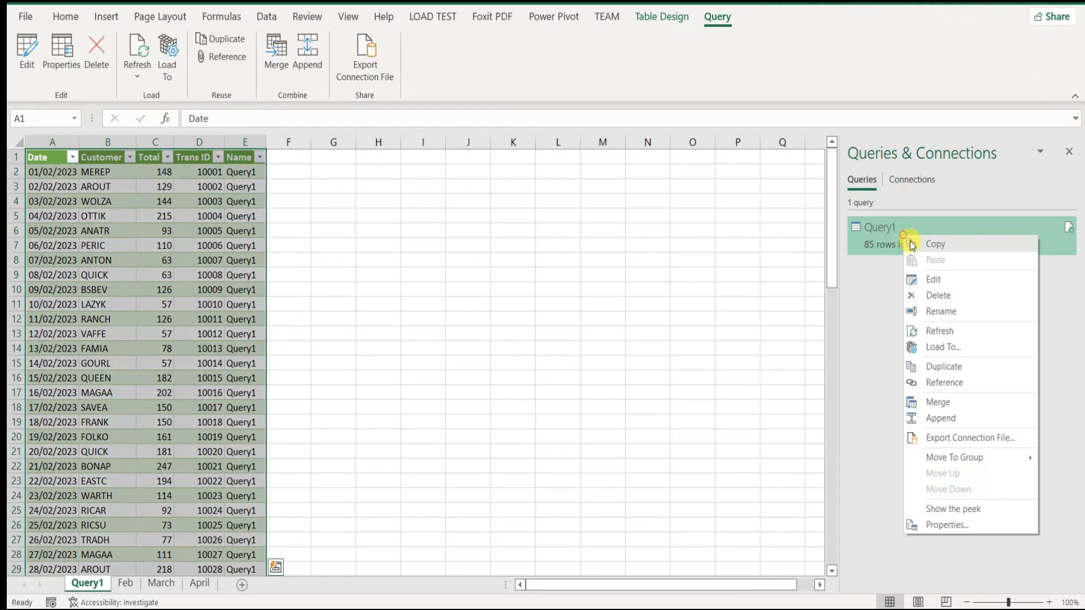
{"action": "left_click", "coordinate": [931, 277]}
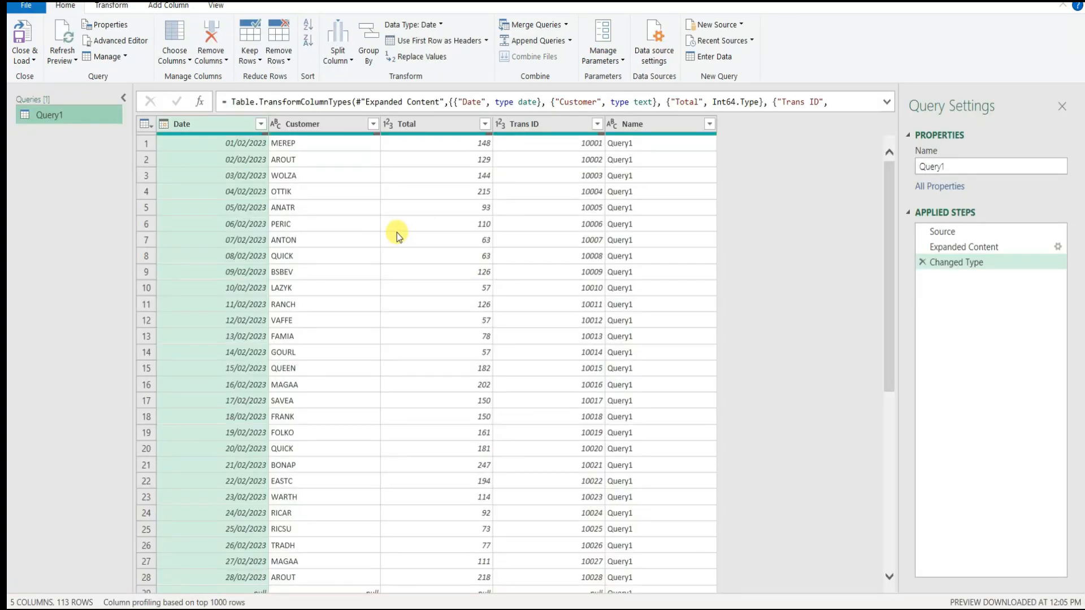
{"action": "left_click", "coordinate": [950, 233]}
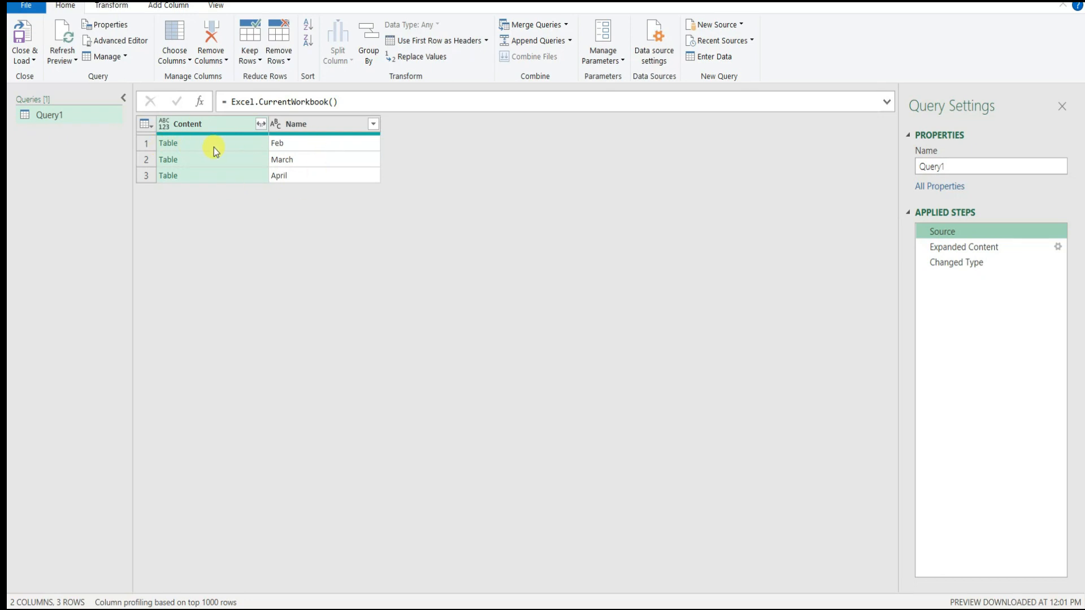
{"action": "left_click", "coordinate": [62, 42]}
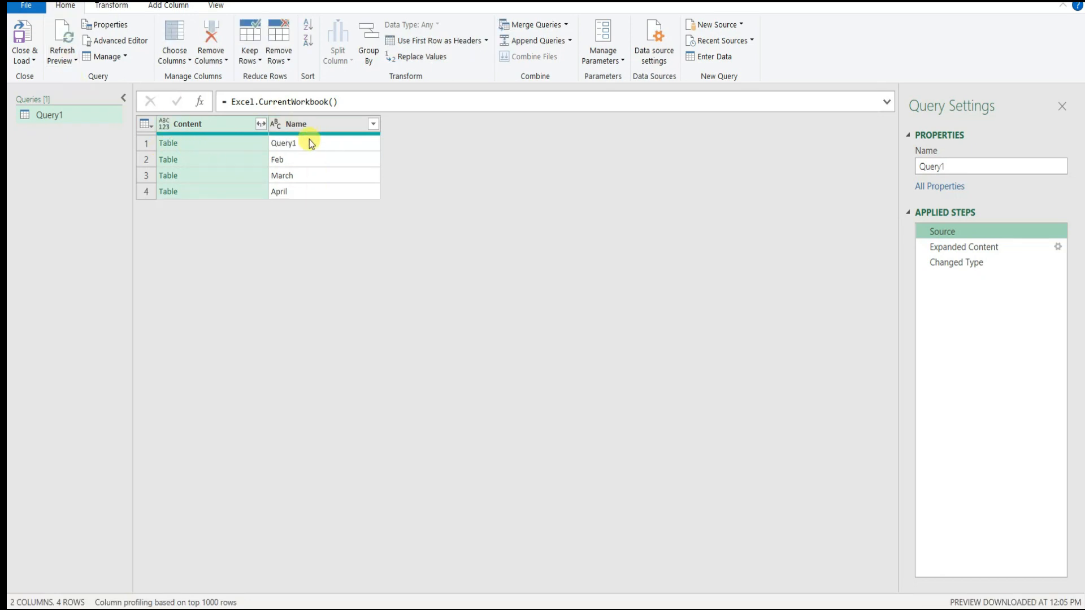
- Inspect the Query1 entry in the Source step and filter it out of the Name column, keeping April, Feb and March
{"action": "left_click", "coordinate": [195, 151]}
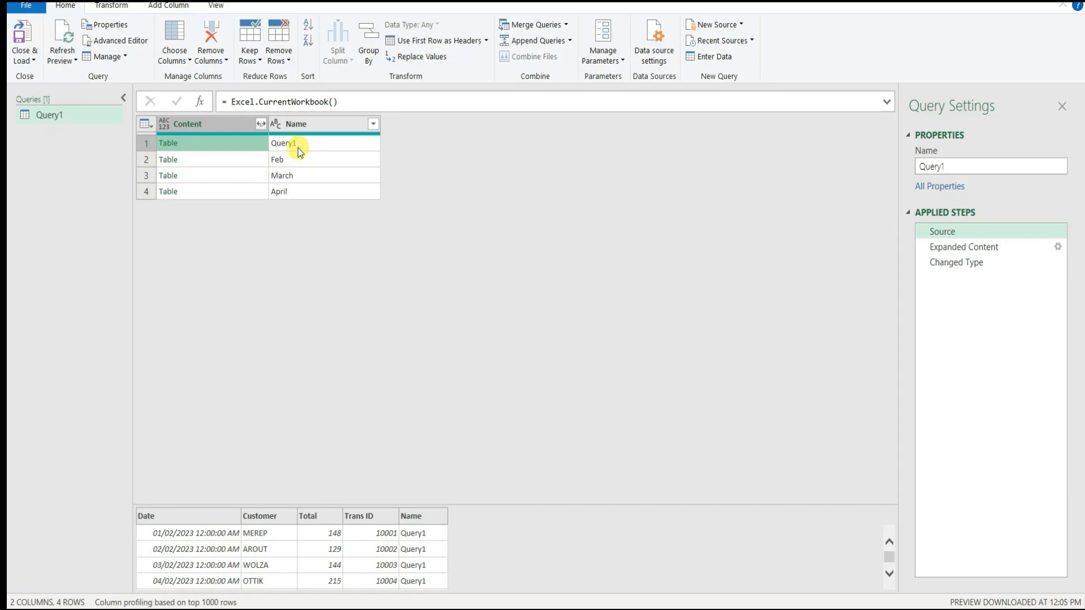
{"action": "left_click", "coordinate": [297, 148]}
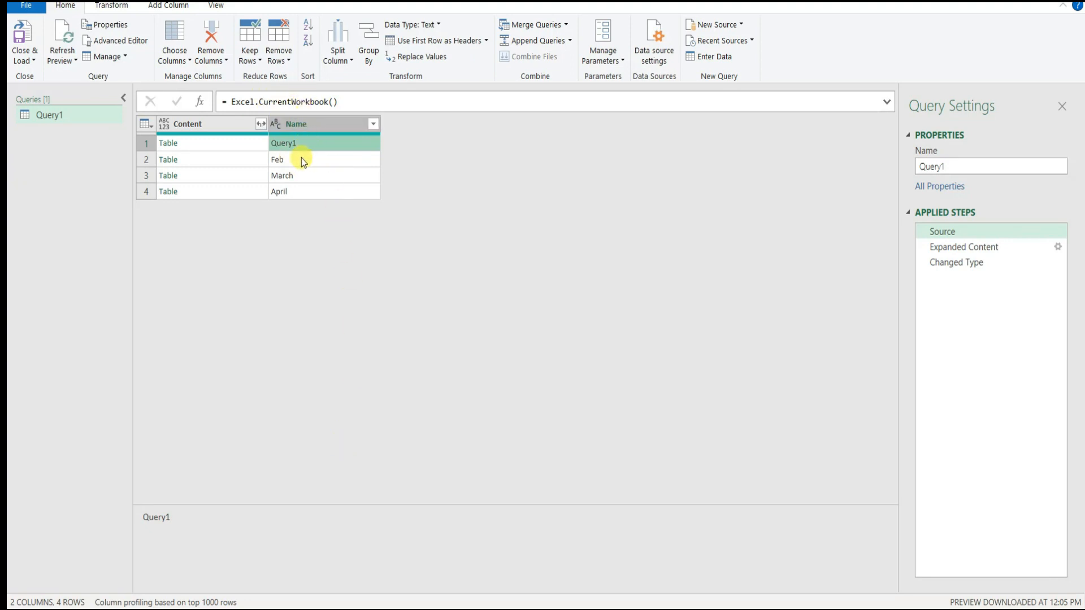
{"action": "left_click", "coordinate": [373, 125]}
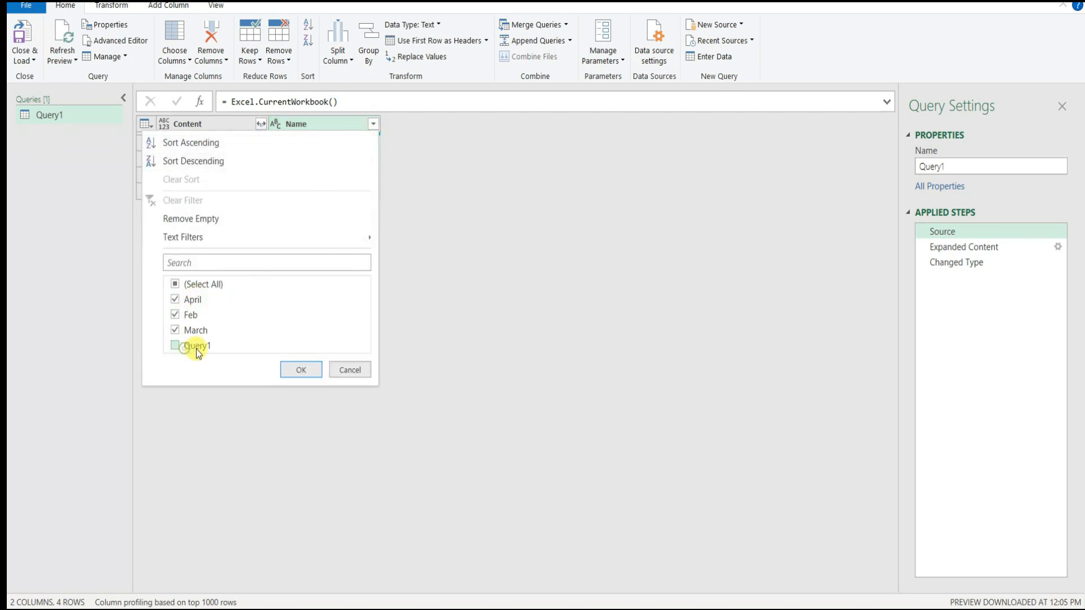
{"action": "left_click", "coordinate": [299, 370]}
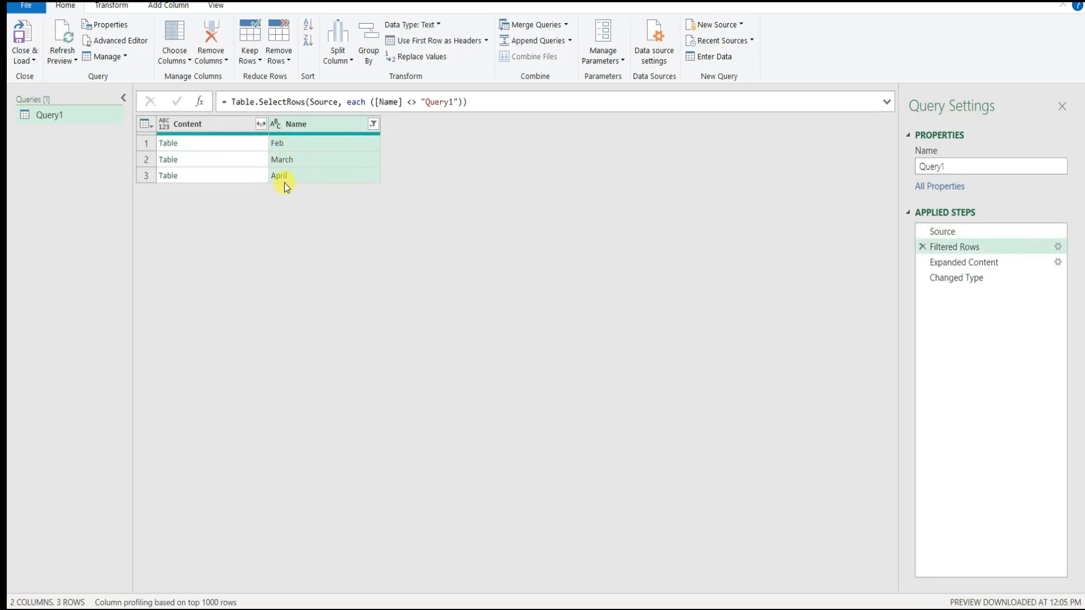
- Close and load the filtered query to the worksheet and refresh it again
{"action": "left_click", "coordinate": [22, 35]}
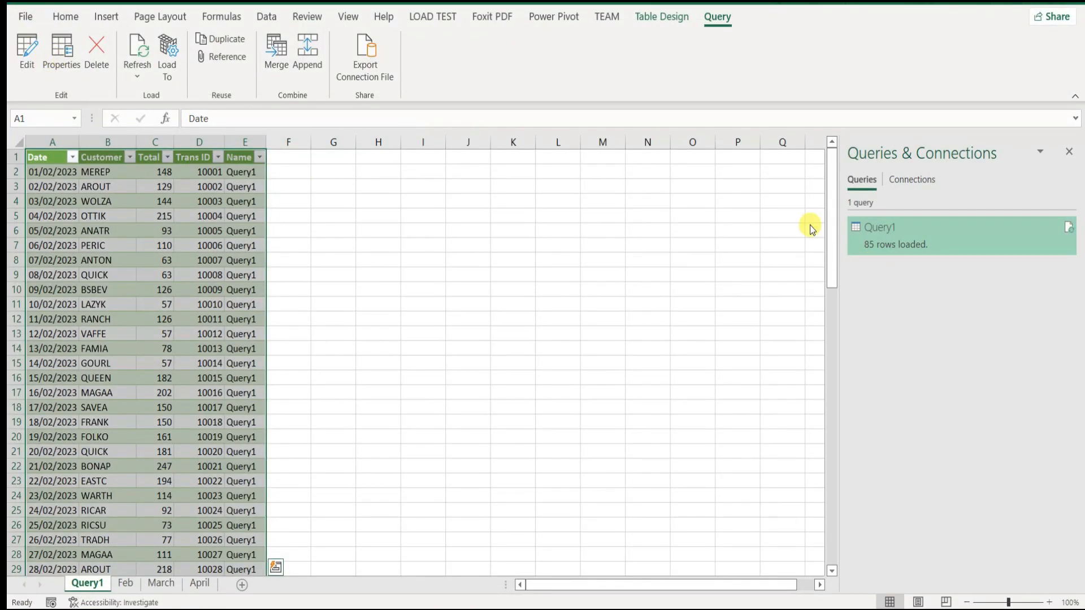
{"action": "mouse_move", "coordinate": [873, 256]}
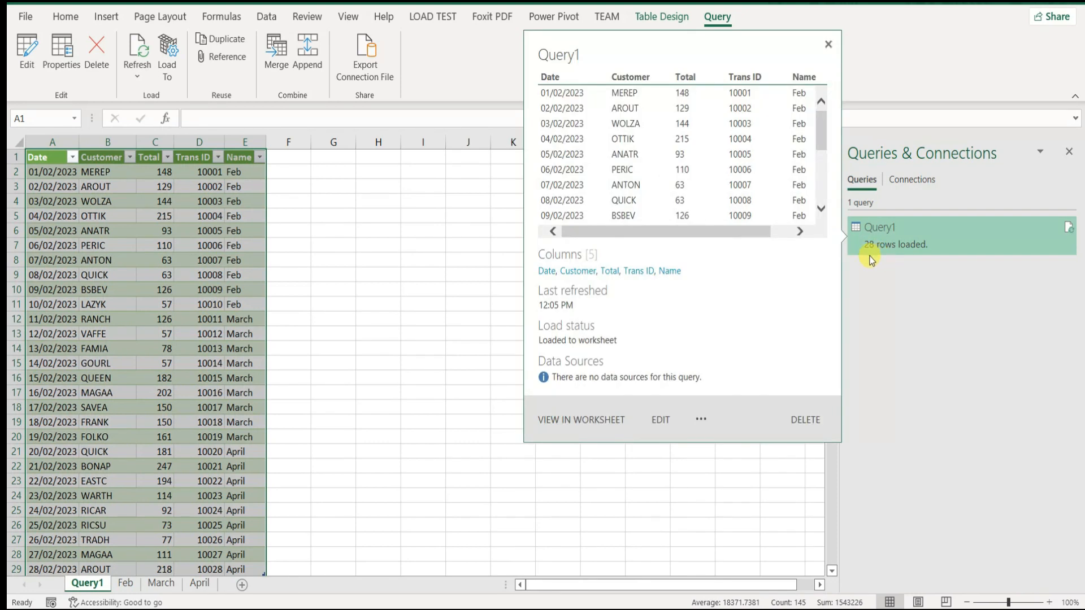
{"action": "left_click", "coordinate": [143, 45]}
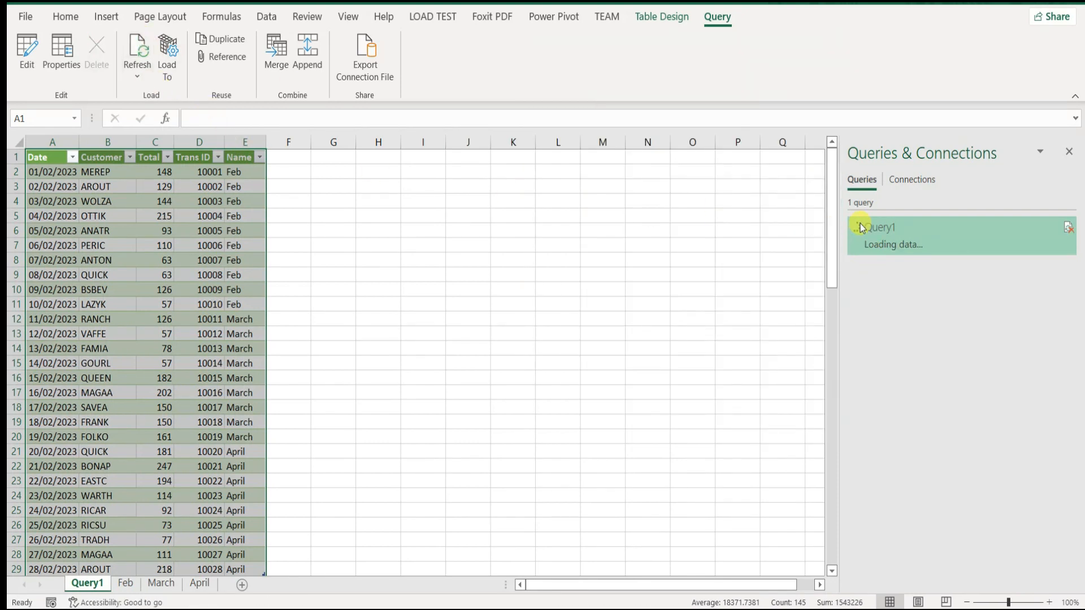